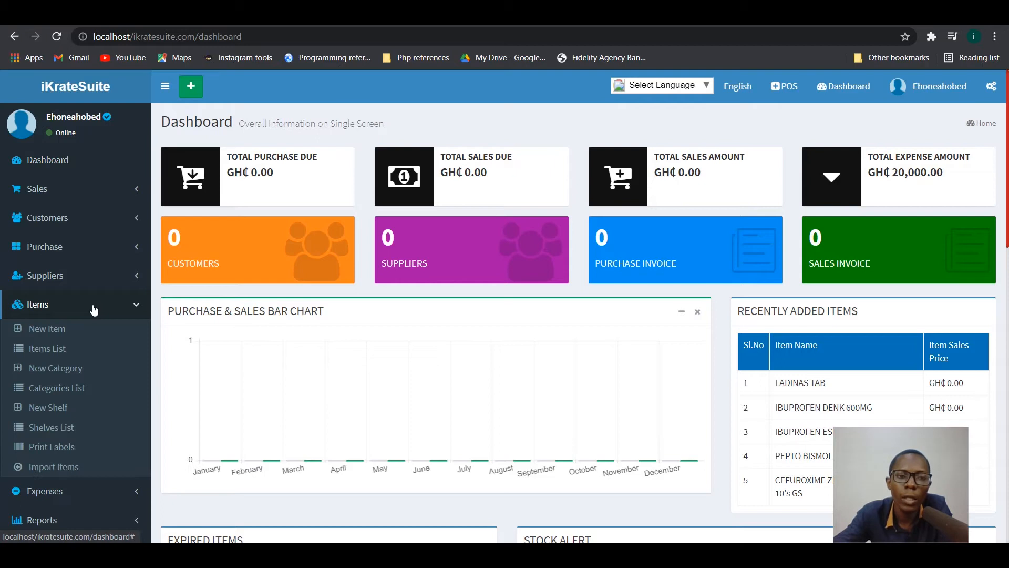
Open the item import page and review which CSV columns are required or optional and where the import file is chosen
click(95, 310)
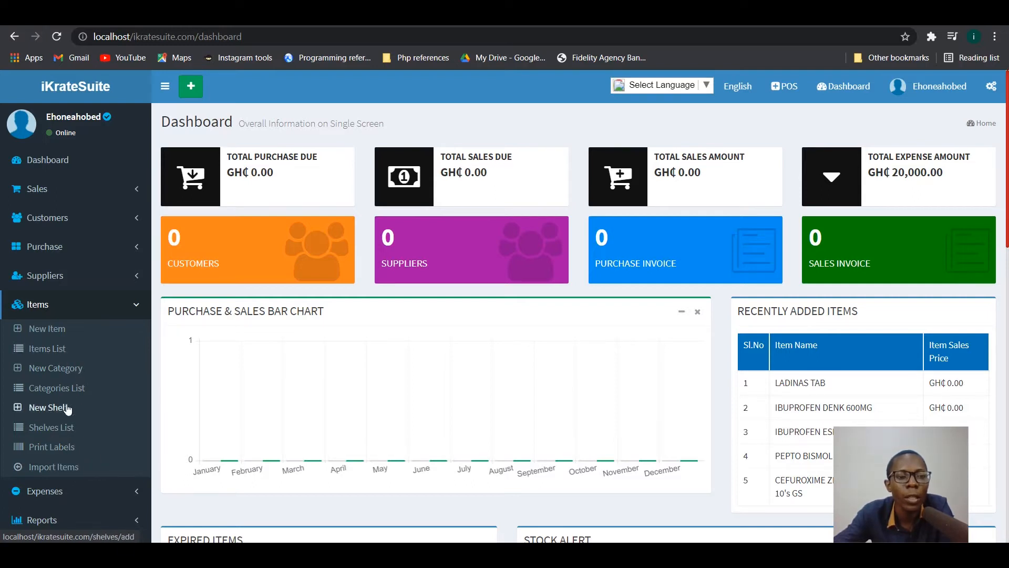
click(72, 468)
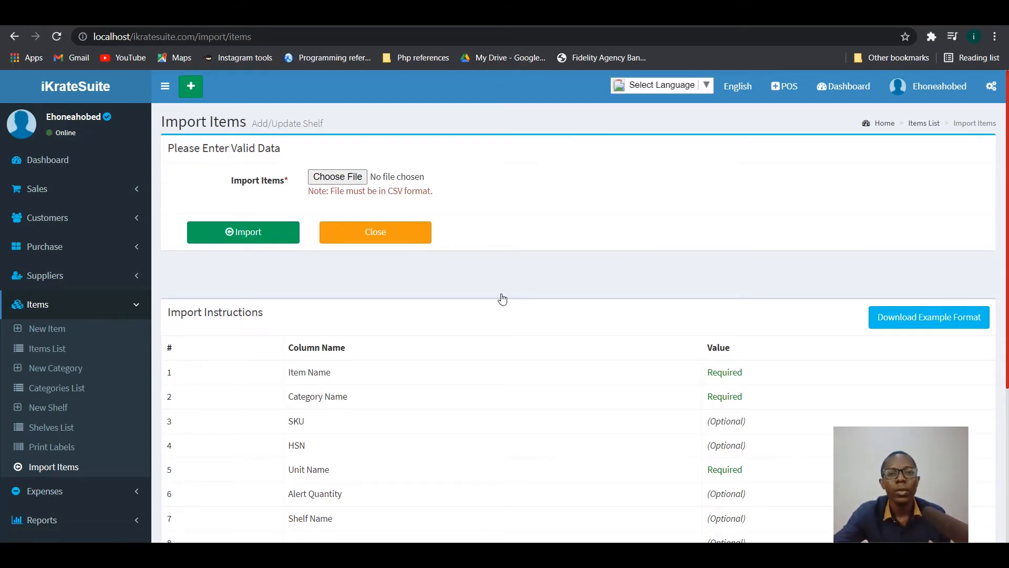
scroll(529, 296, down, 1)
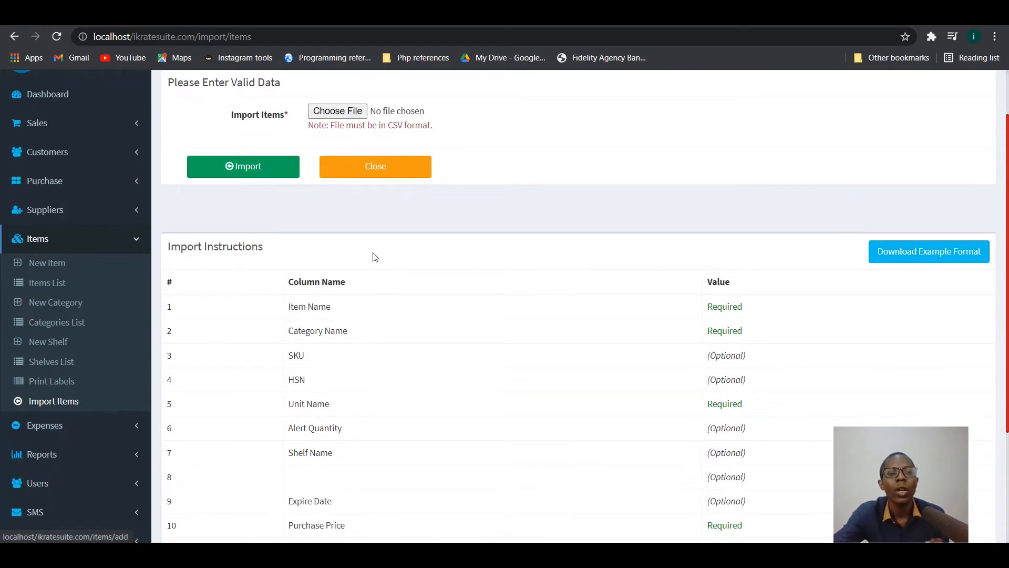
scroll(558, 242, up, 1)
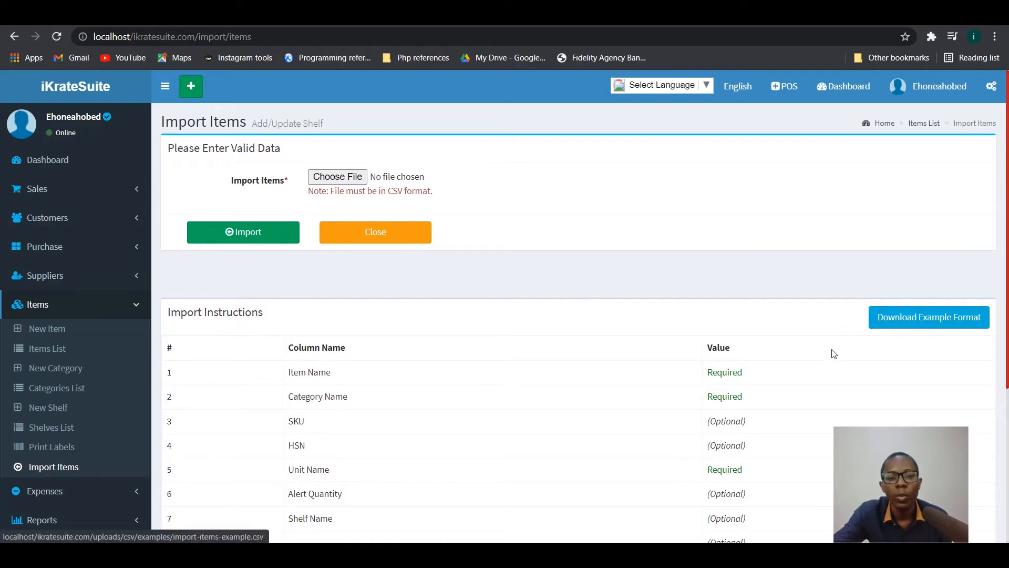
scroll(788, 353, down, 1)
scroll(578, 412, down, 2)
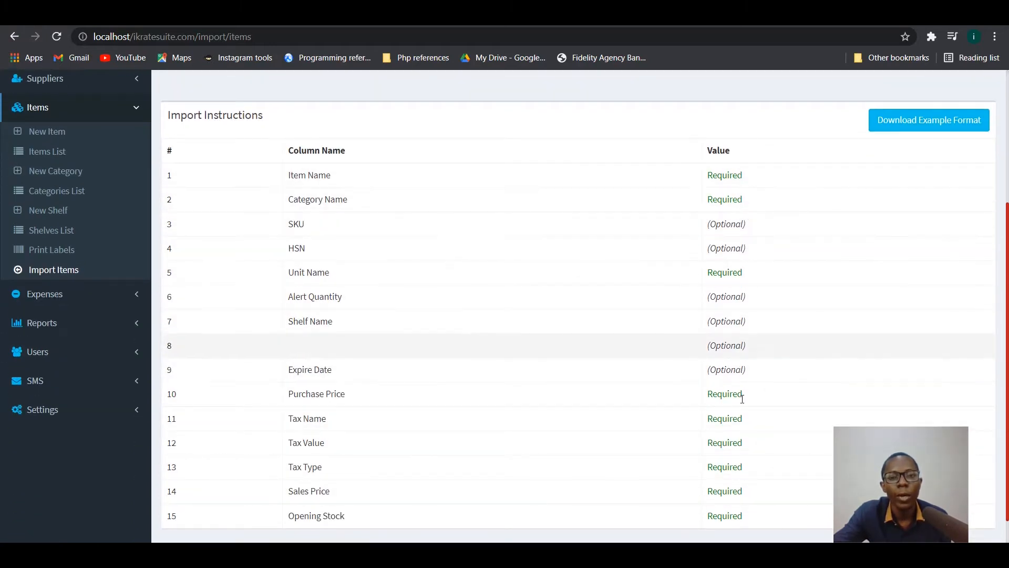
scroll(757, 441, down, 1)
scroll(743, 420, up, 4)
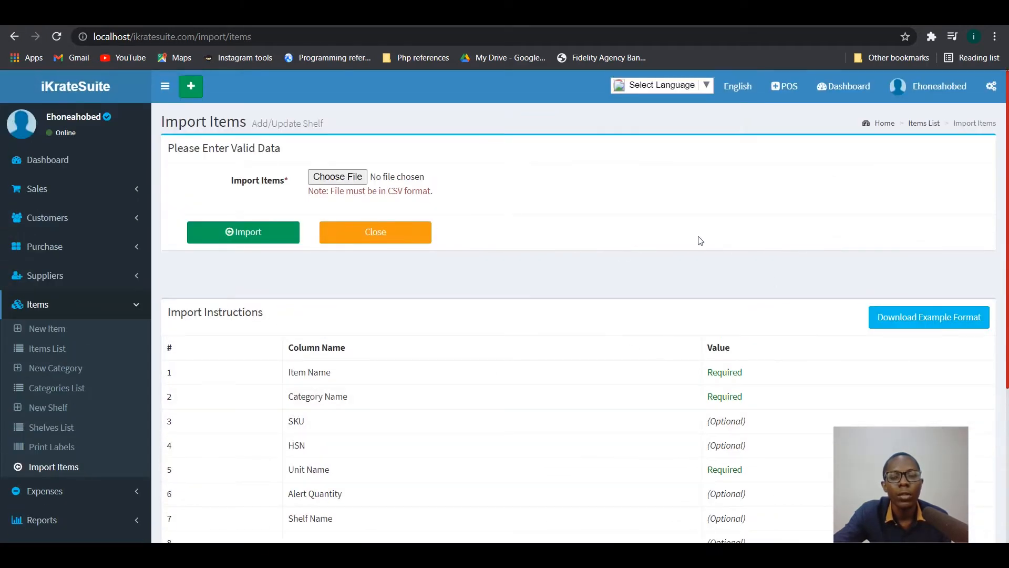
click(339, 177)
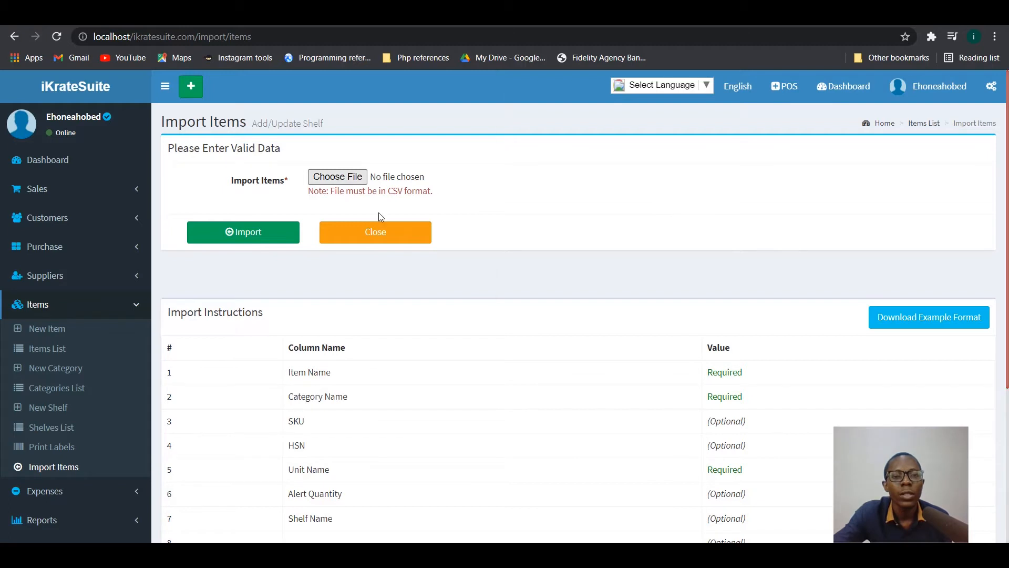
click(460, 296)
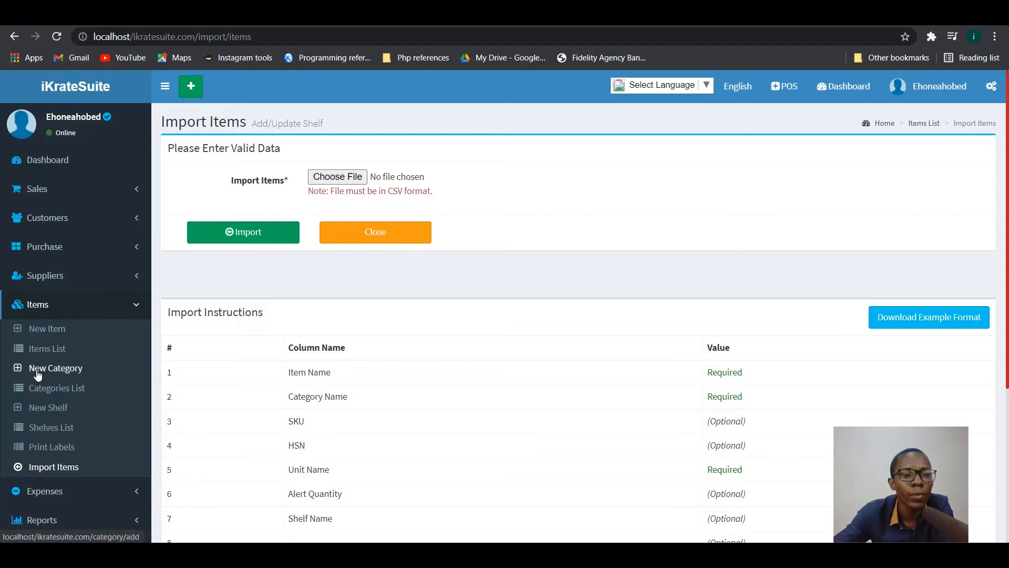
Open label printing and add TOTHEMA ORAL SOLUTION 10ML to the list of items to label
click(56, 448)
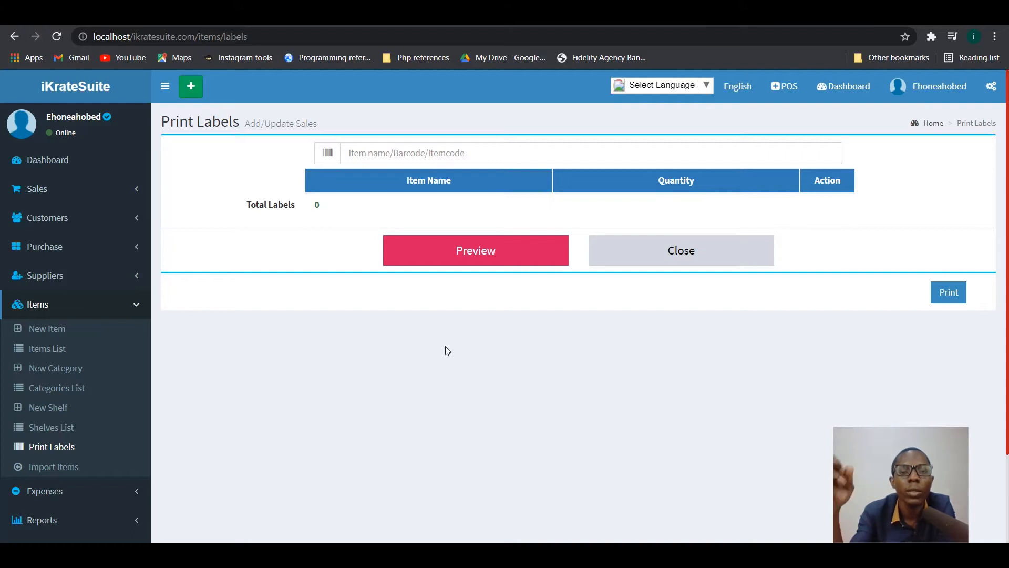
click(488, 156)
text(h)
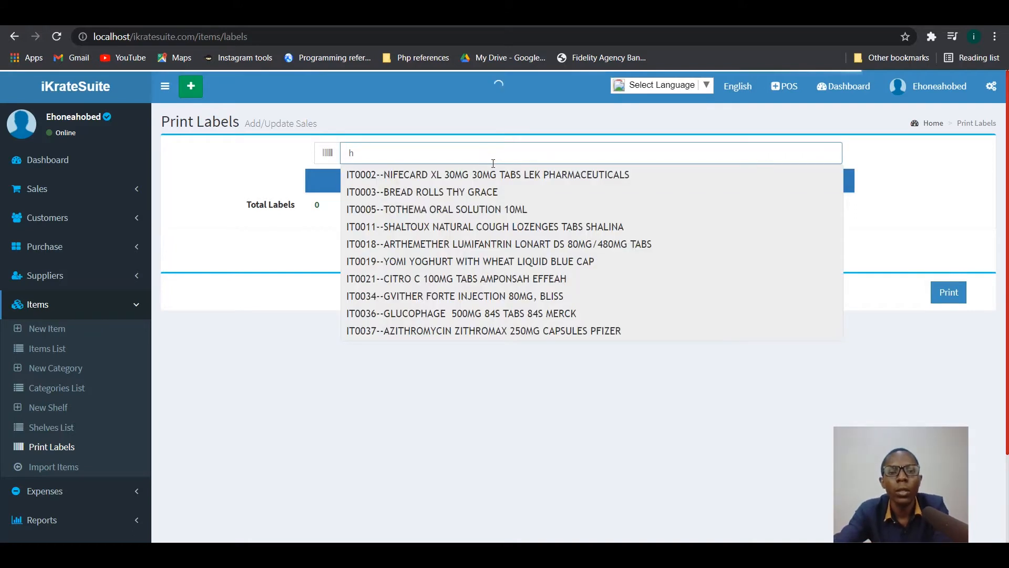
click(506, 214)
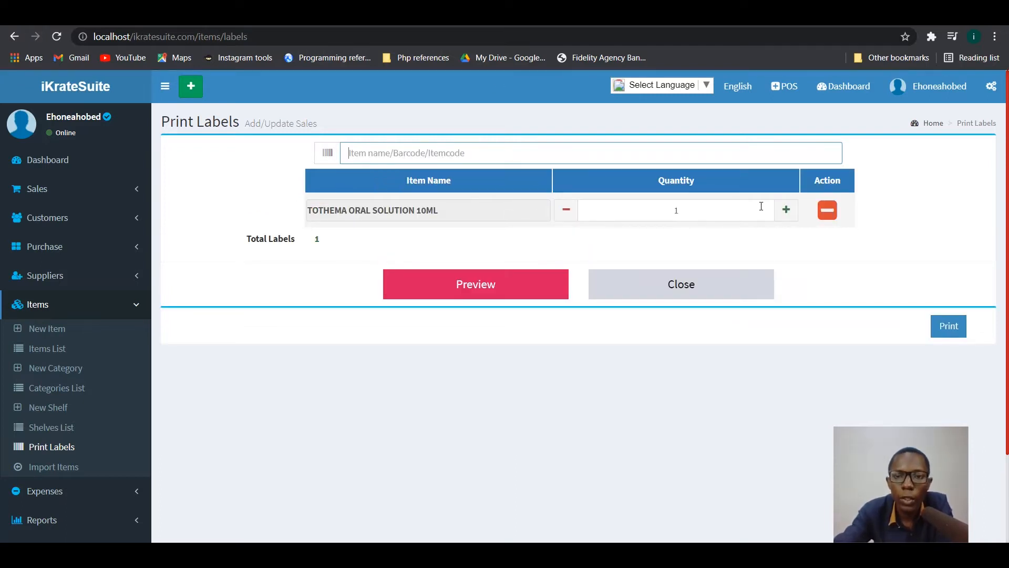
Set the label quantity for TOTHEMA ORAL SOLUTION 10ML to 10 and generate the label preview
click(786, 209)
click(786, 210)
click(786, 210)
click(786, 210)
click(786, 211)
click(786, 210)
click(785, 210)
click(786, 210)
click(786, 210)
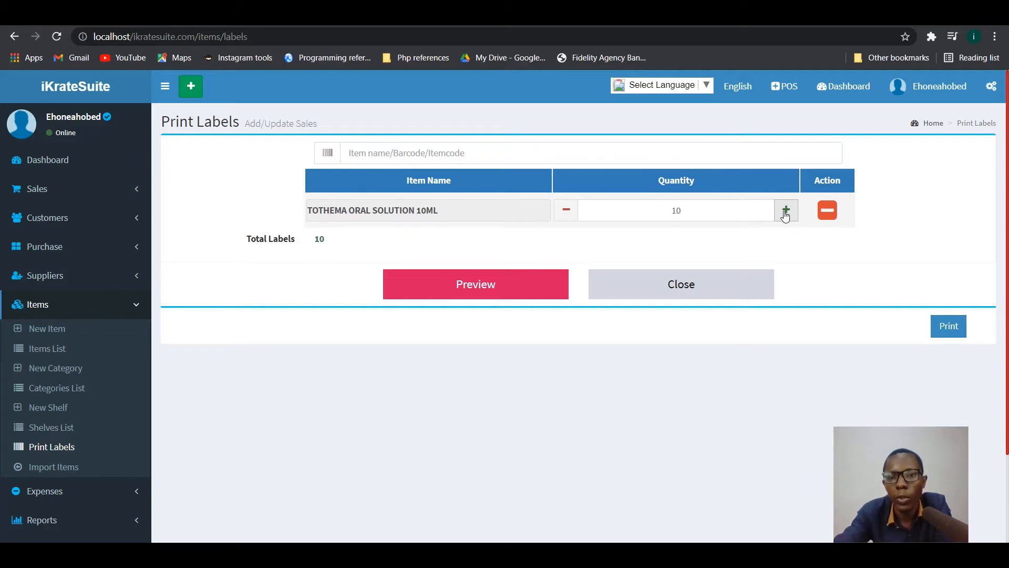
click(477, 289)
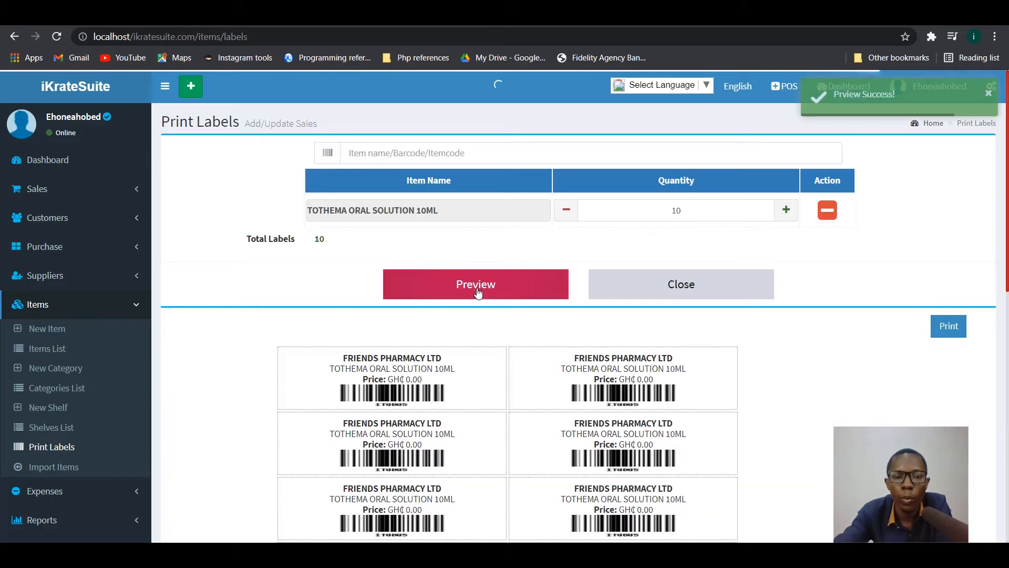
Examine the previewed barcode labels, checking the company name, item name, price and barcode on each
scroll(478, 294, down, 4)
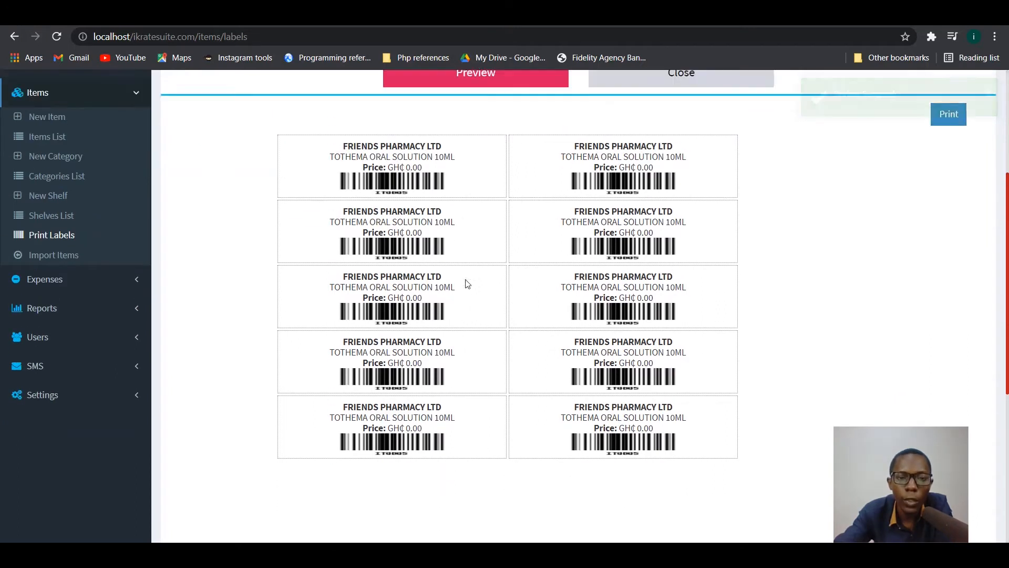
scroll(467, 283, up, 1)
drag(343, 161, 429, 178)
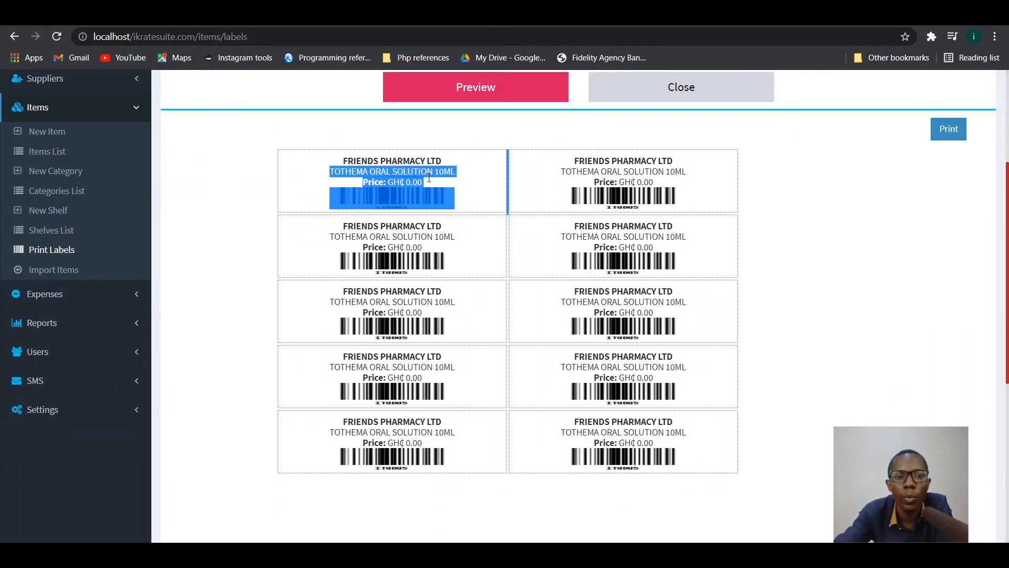
drag(358, 185, 388, 182)
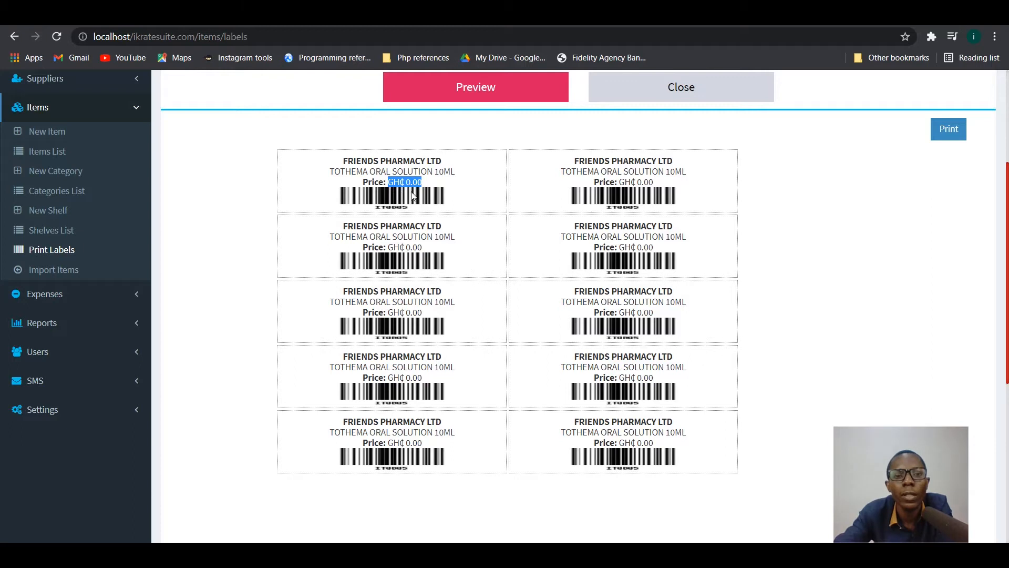
click(811, 211)
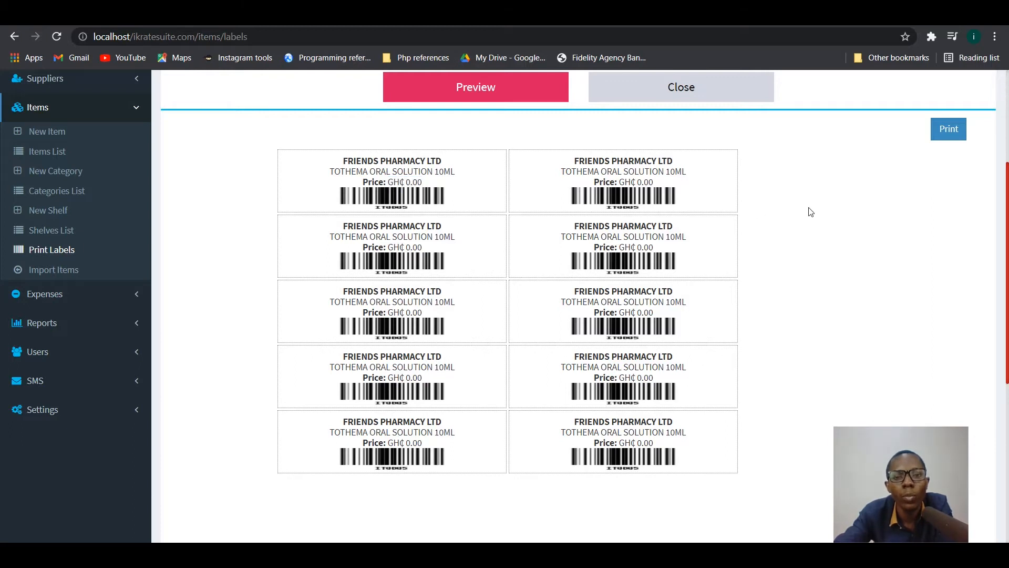
scroll(811, 212, down, 1)
scroll(809, 209, up, 4)
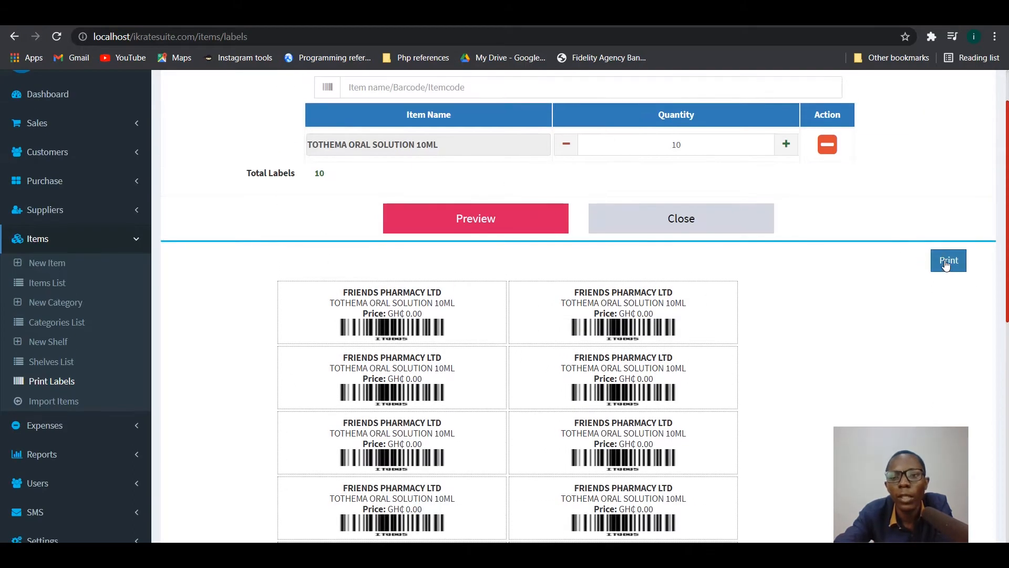
scroll(883, 281, down, 4)
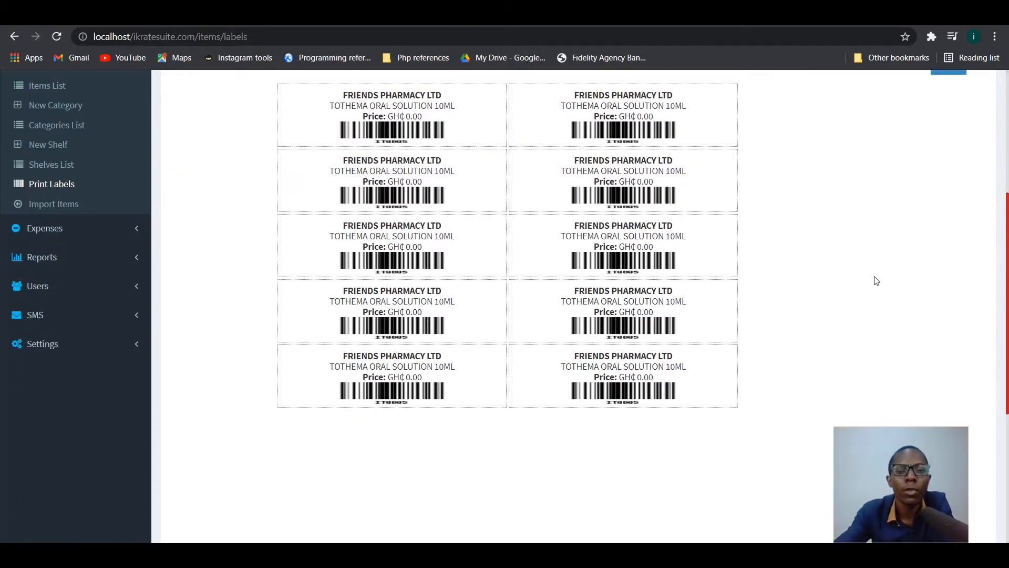
scroll(876, 281, up, 5)
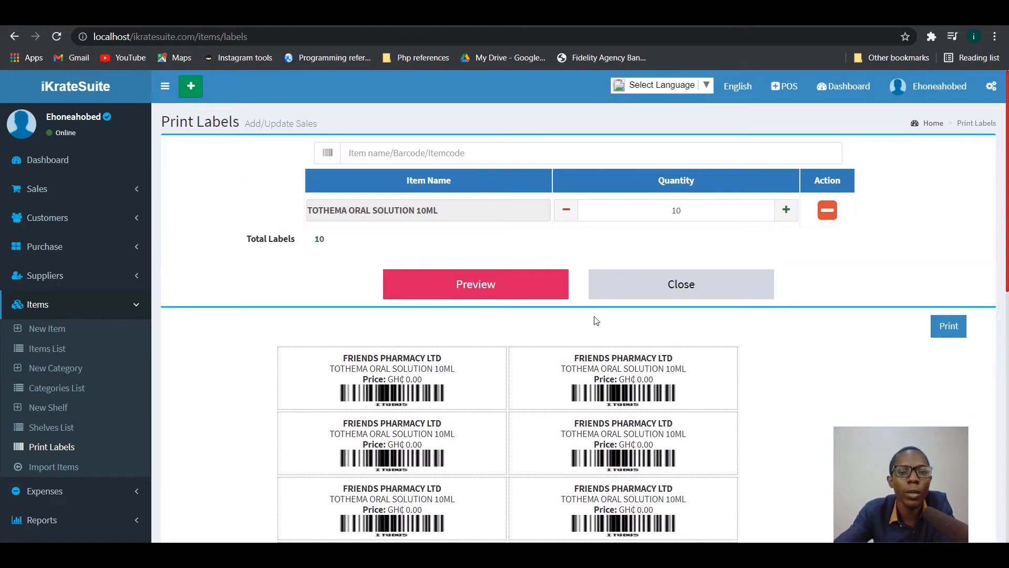
scroll(73, 435, down, 1)
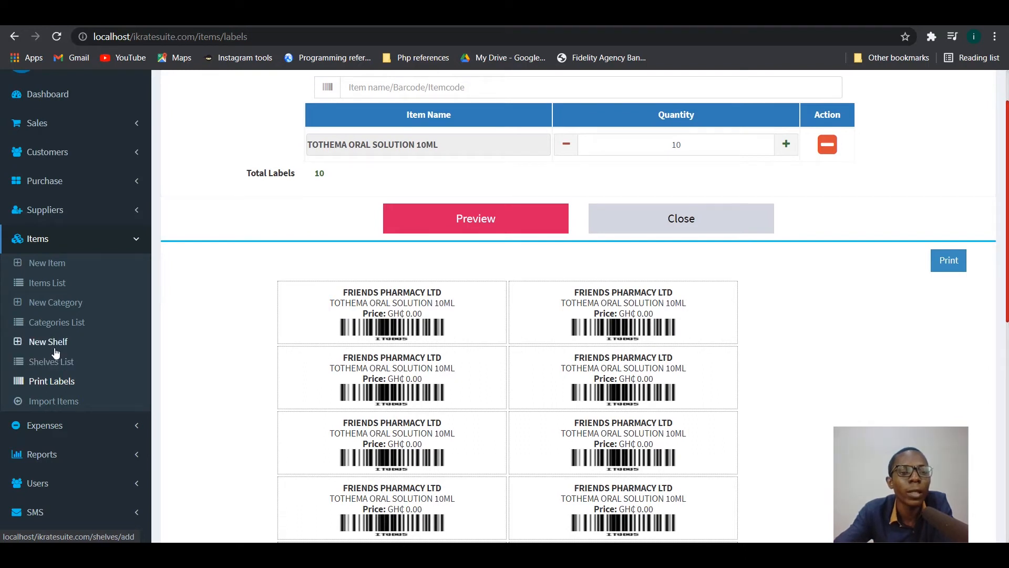
View the shelves list with the actions available for shelf A2, and inspect the fields of the blank new-shelf form
click(58, 362)
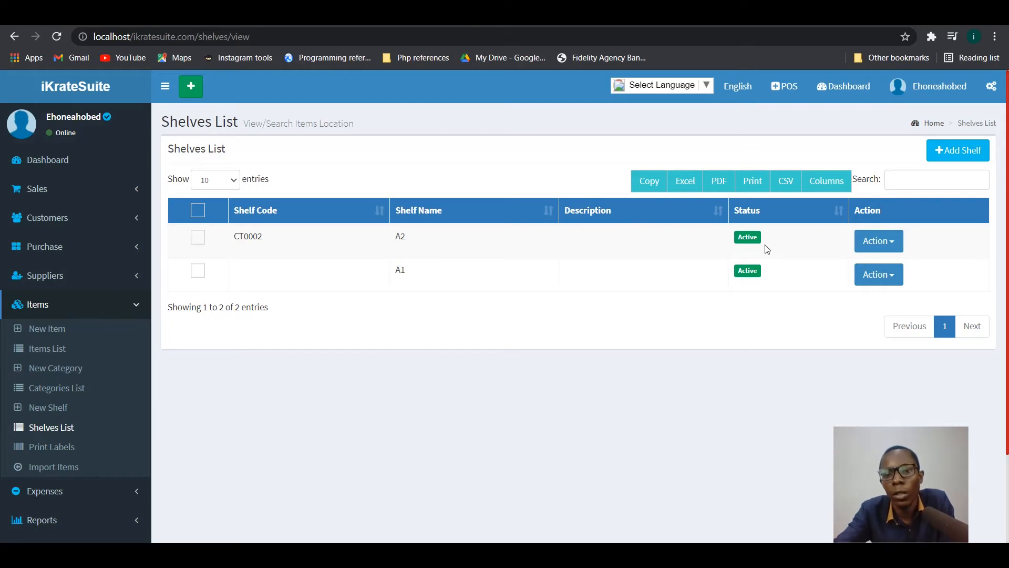
click(892, 249)
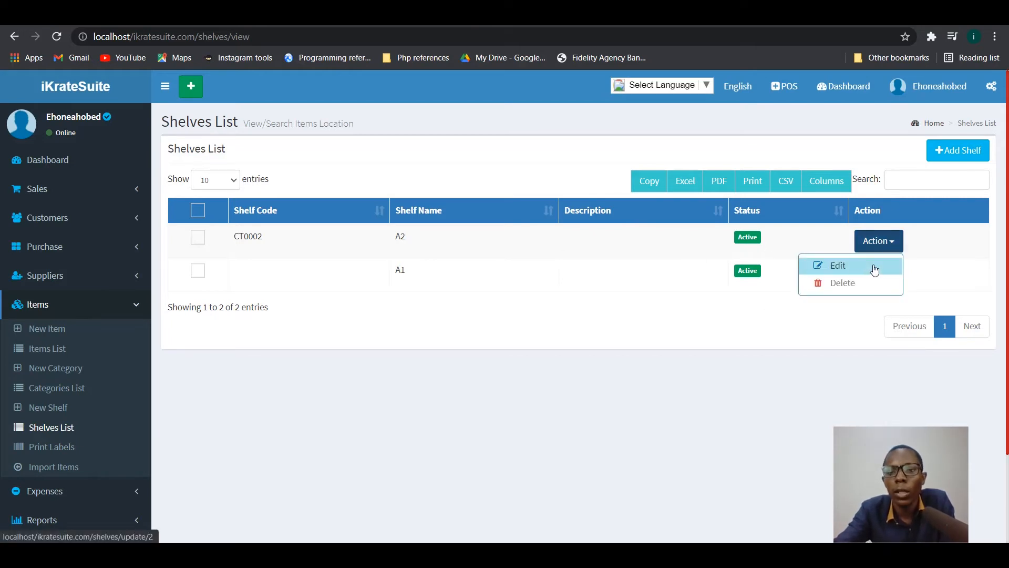
click(702, 394)
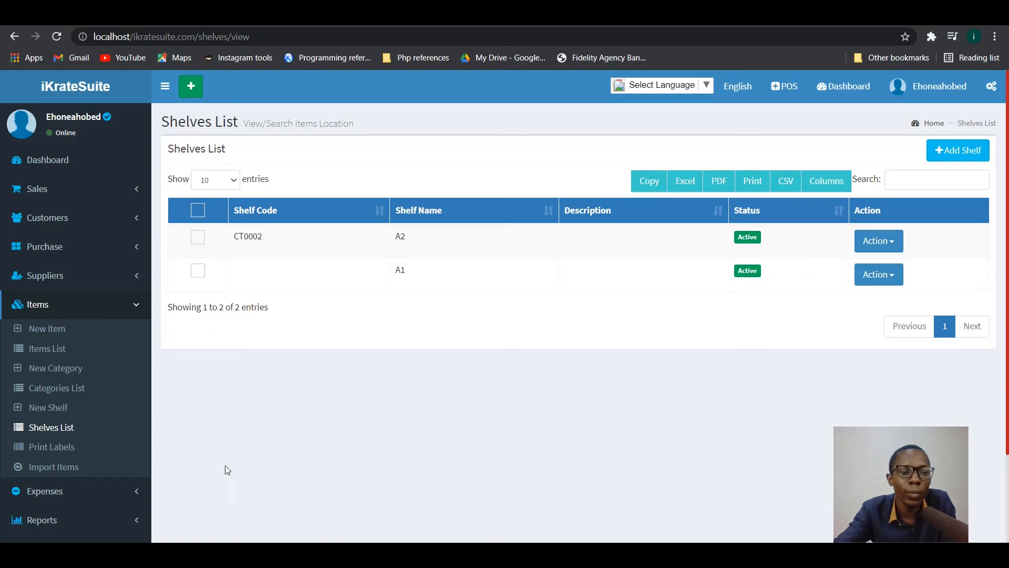
click(62, 409)
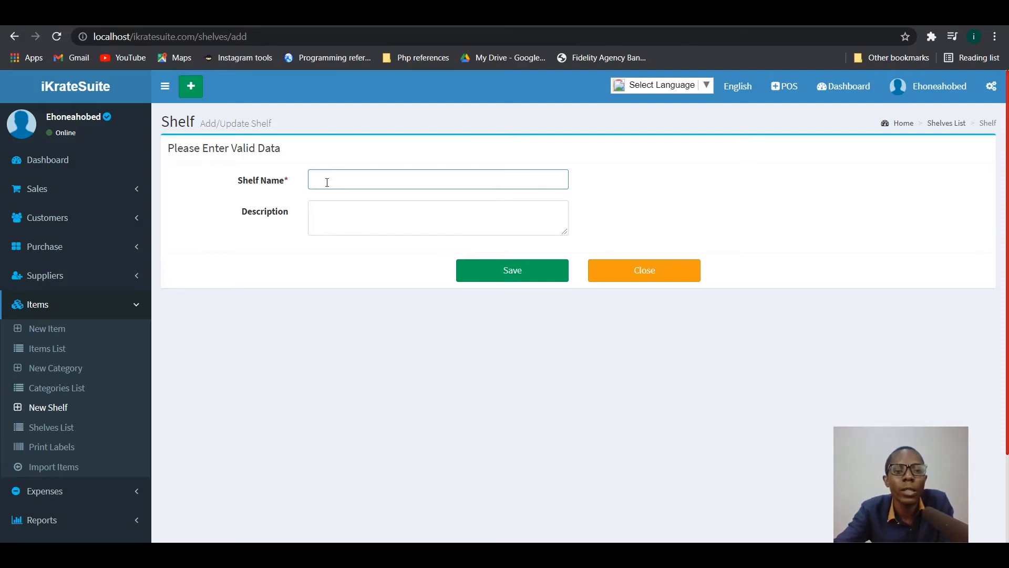
click(450, 227)
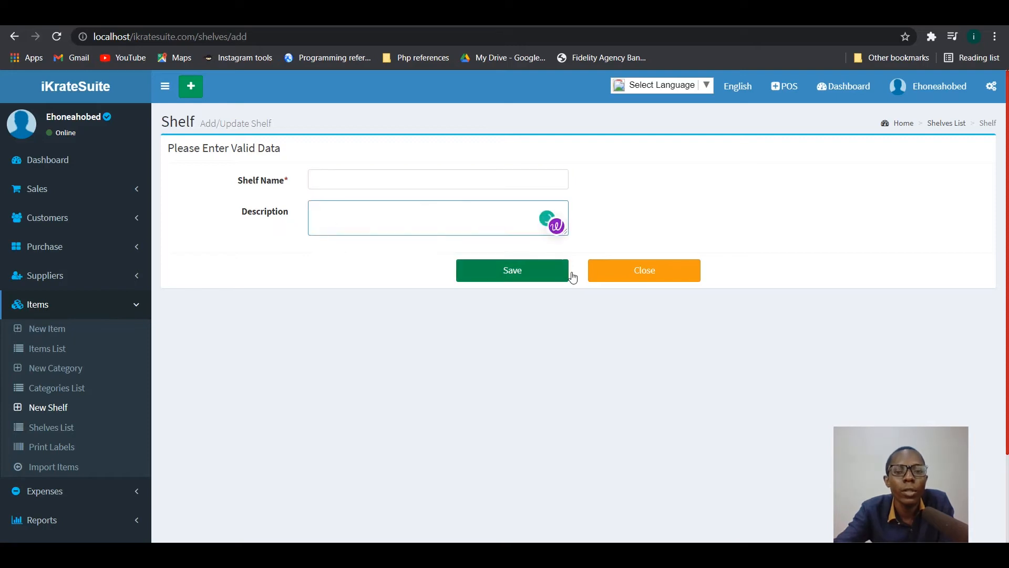
Open the categories list and review the item category names and their descriptions
click(76, 389)
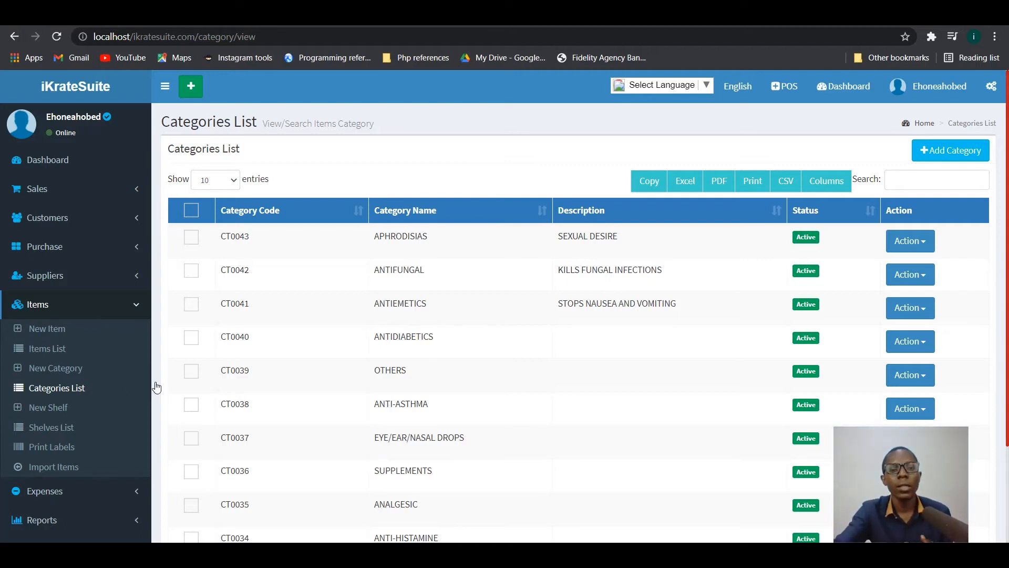
drag(428, 236, 374, 236)
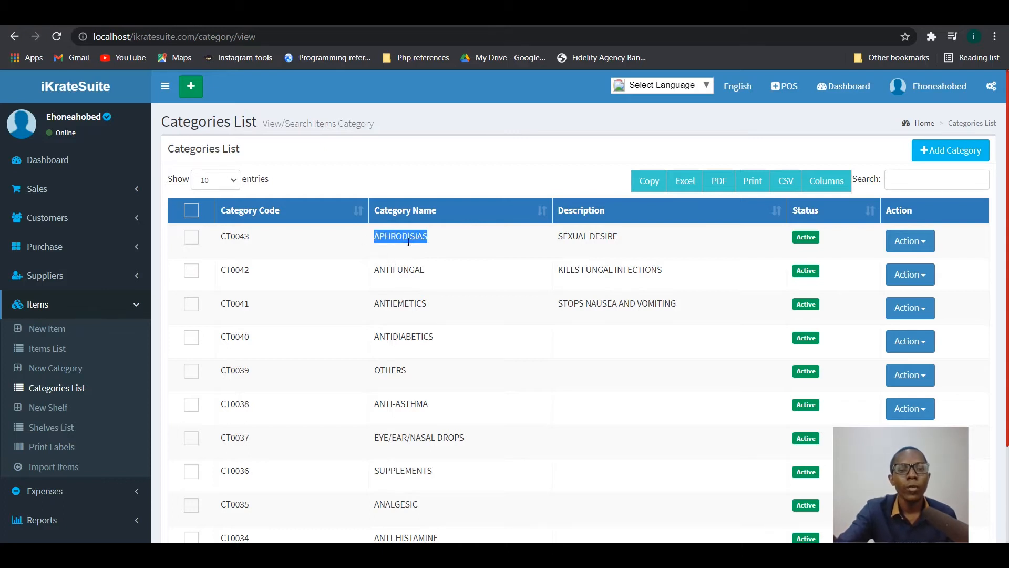
click(390, 271)
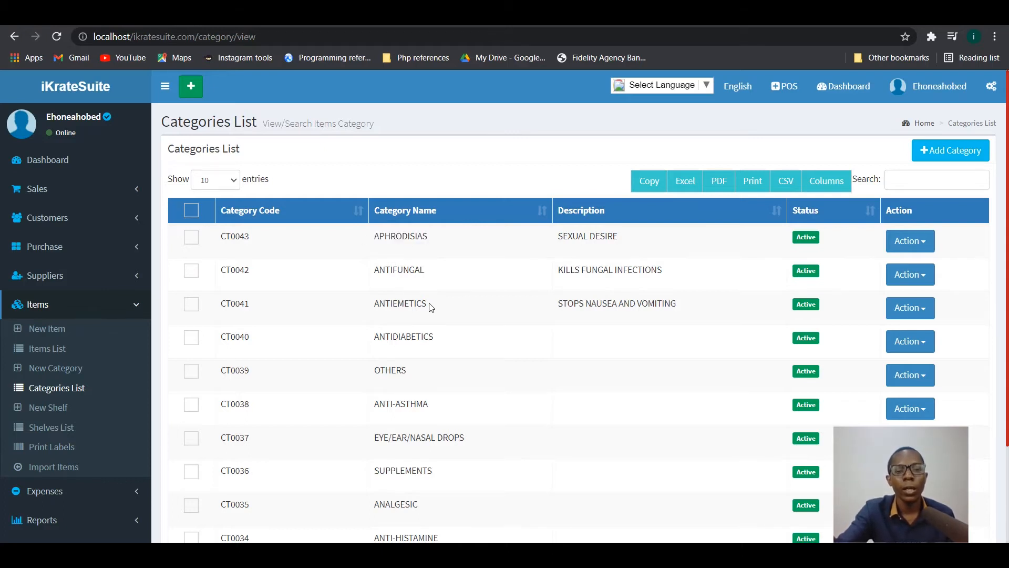
drag(430, 305, 417, 317)
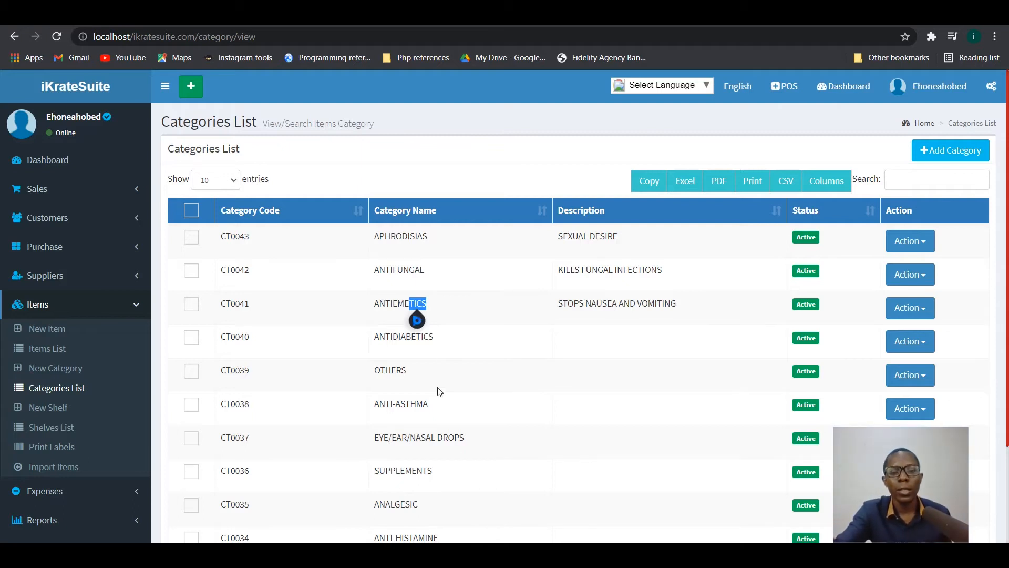
scroll(501, 452, down, 2)
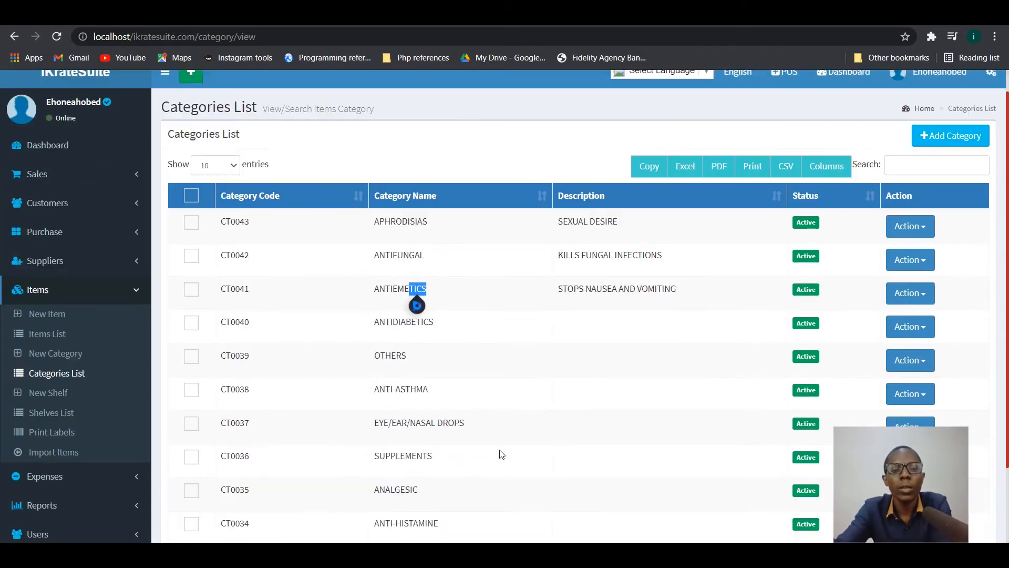
scroll(500, 453, up, 2)
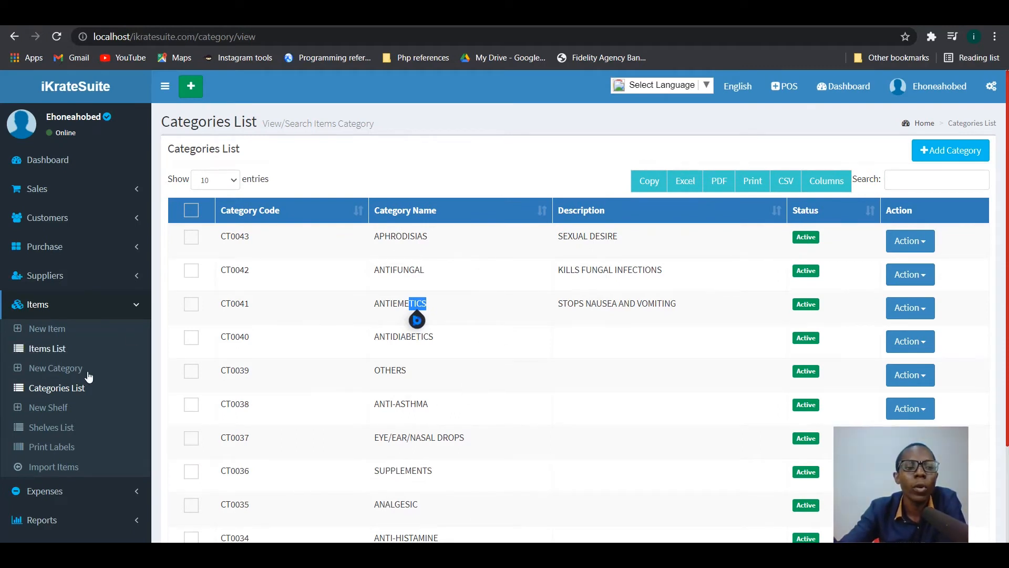
Inspect the name and description fields of the blank new-category form, and open the items list
click(60, 372)
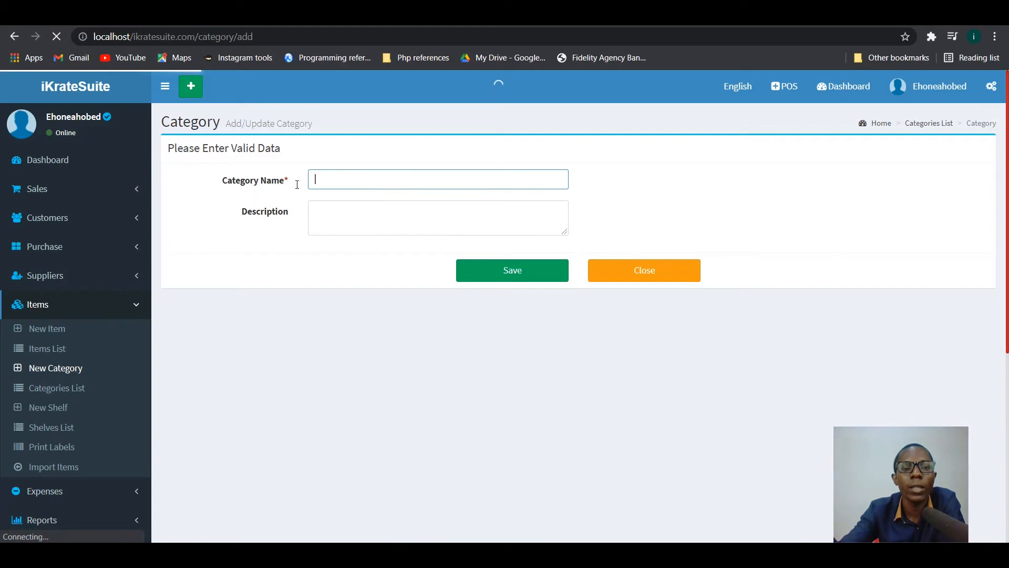
click(327, 220)
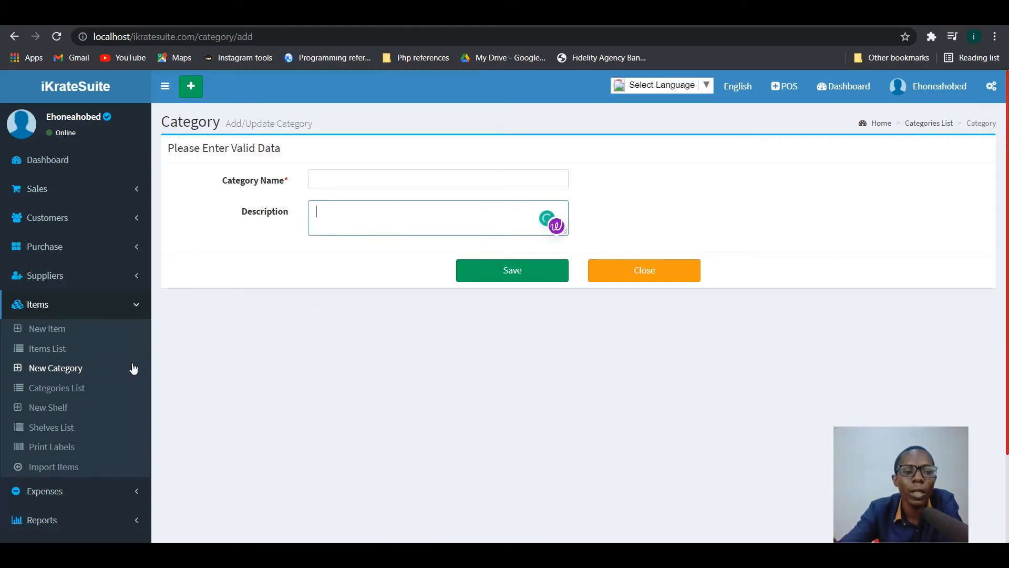
click(55, 349)
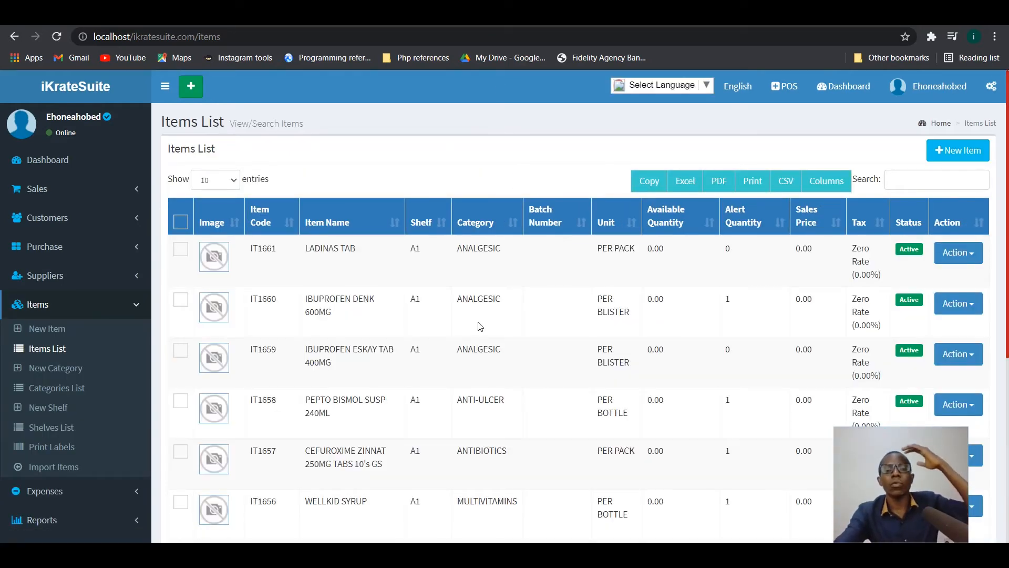
Search the items list for "j", review the matching items, and clear the search
click(918, 183)
text(j)
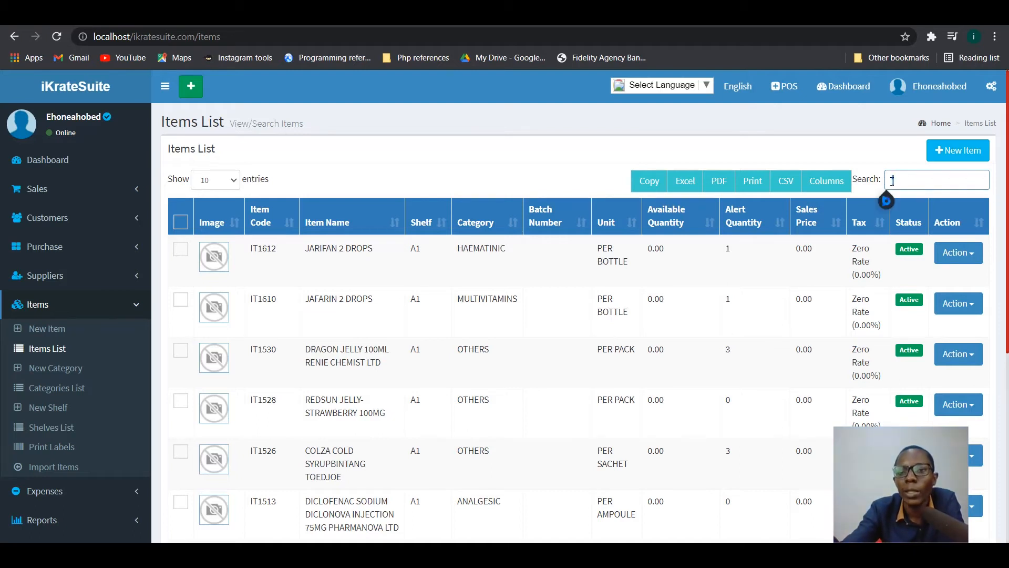
scroll(337, 231, down, 1)
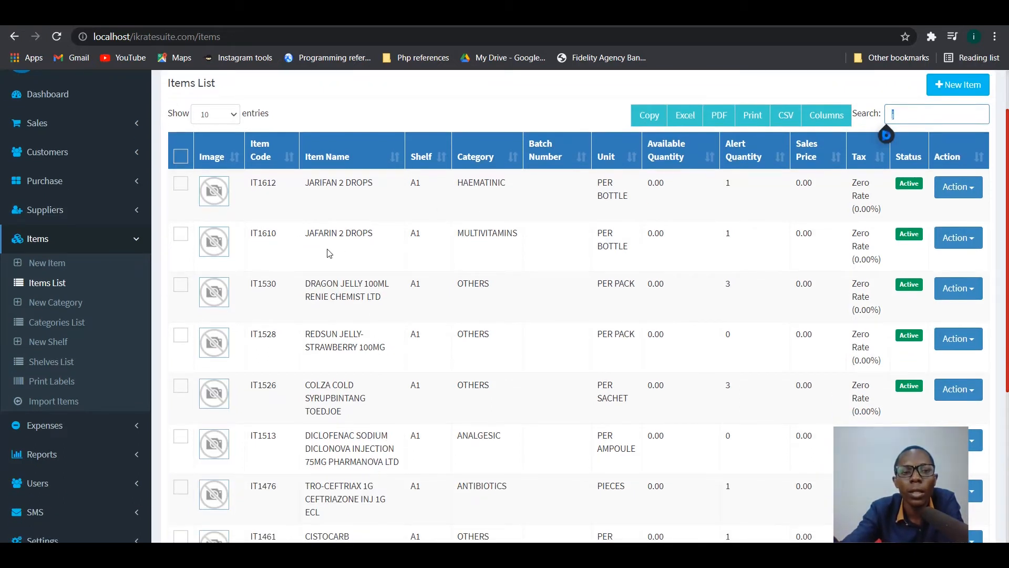
scroll(507, 202, up, 1)
click(937, 179)
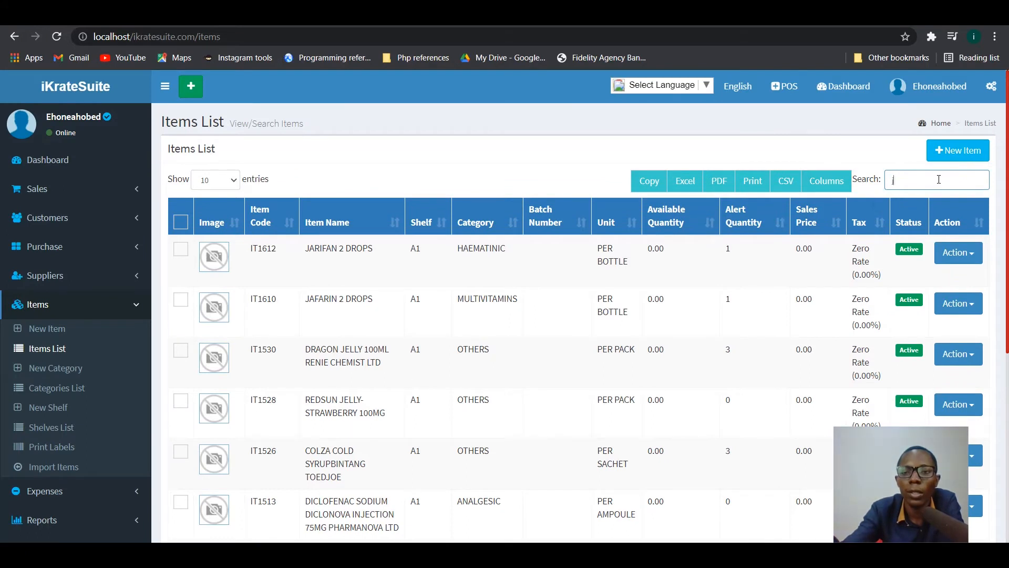
key(BackSpace)
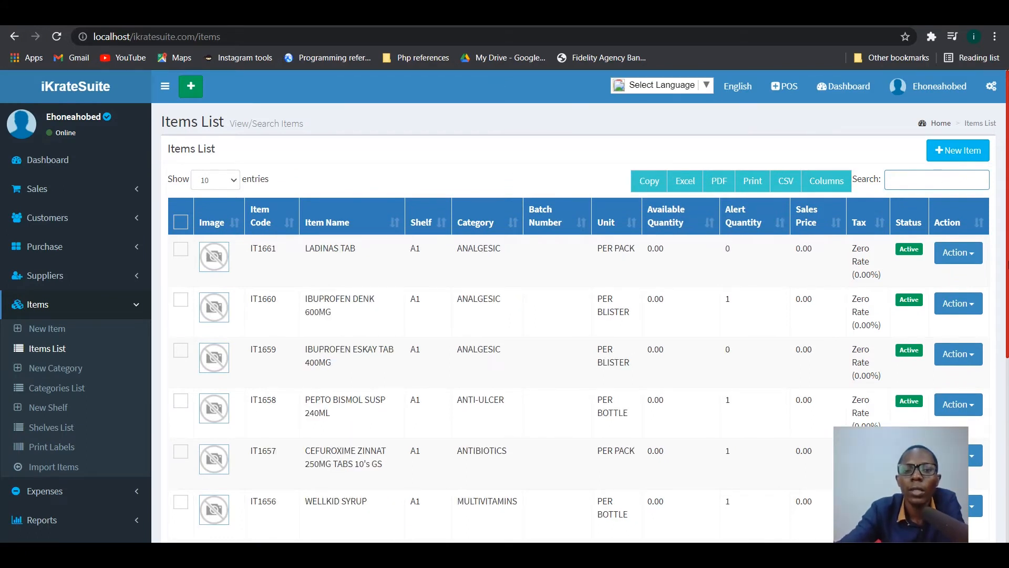
View the actions available for LADINAS TAB and check its available quantity and alert quantity
click(959, 253)
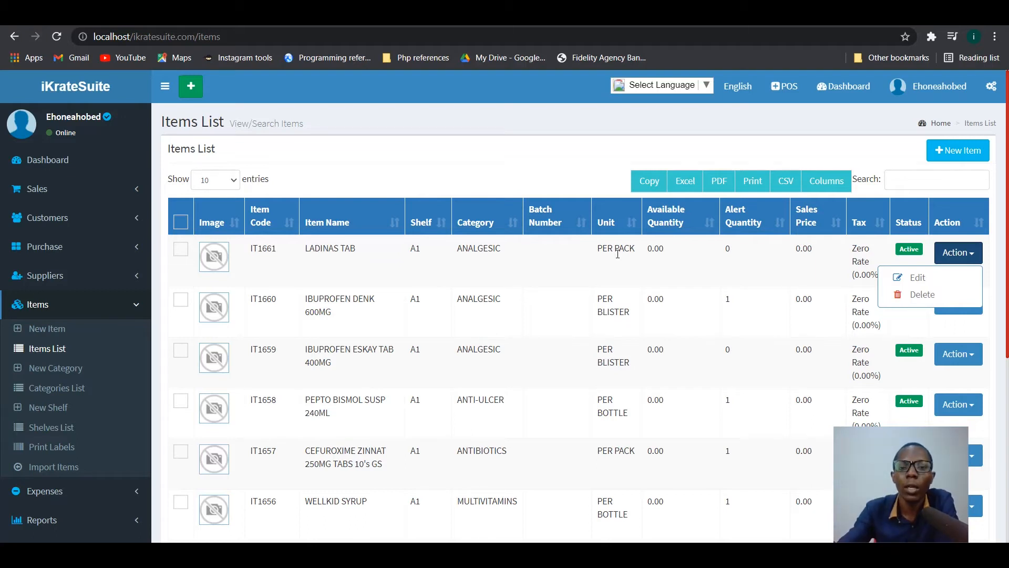
drag(678, 253, 648, 246)
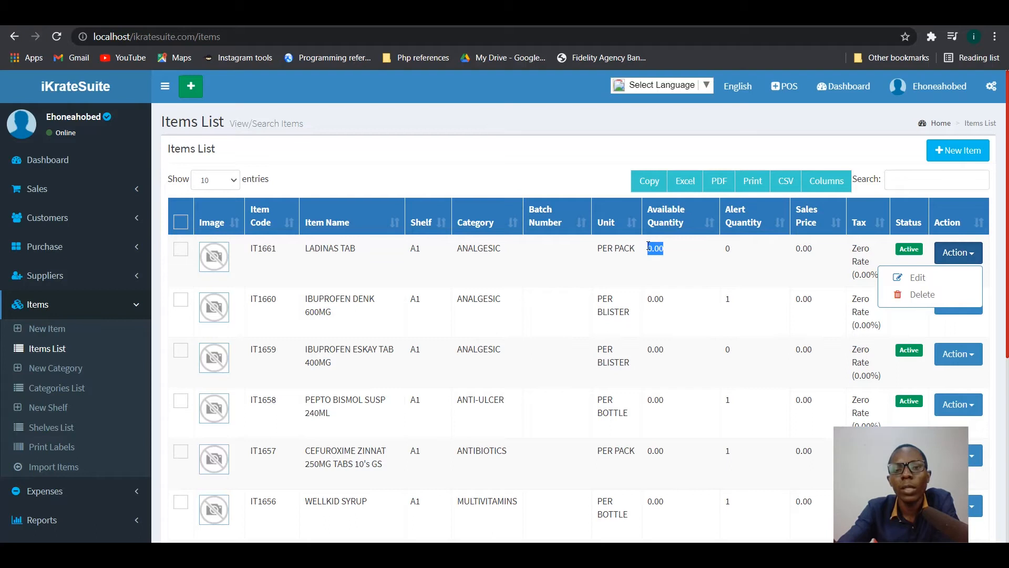
click(674, 255)
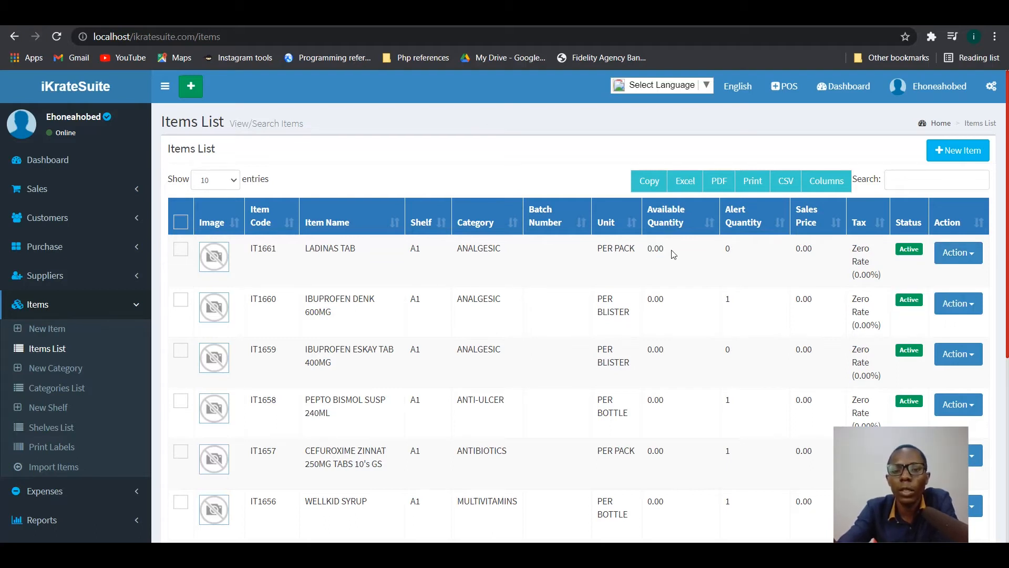
double_click(727, 250)
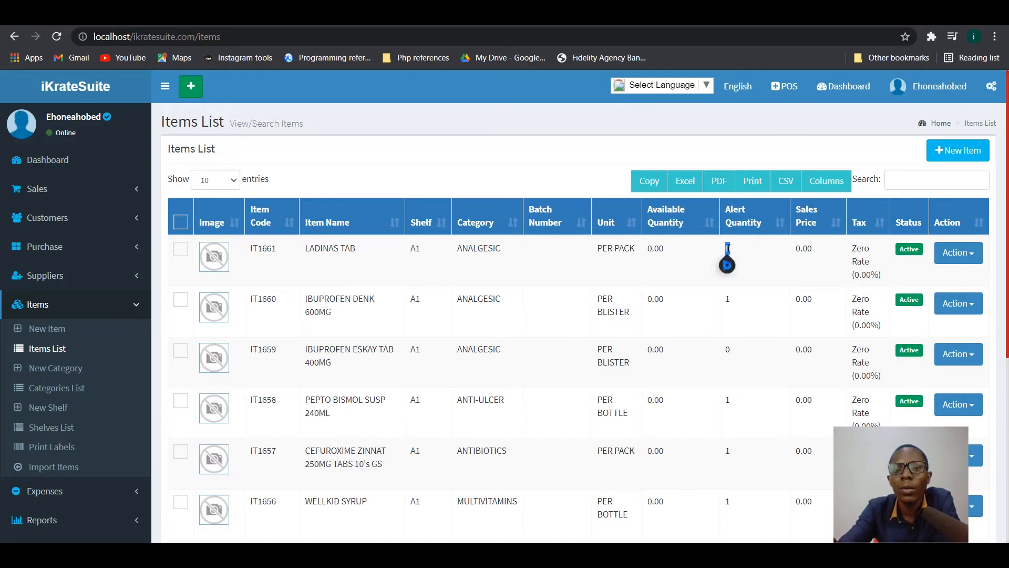
click(740, 251)
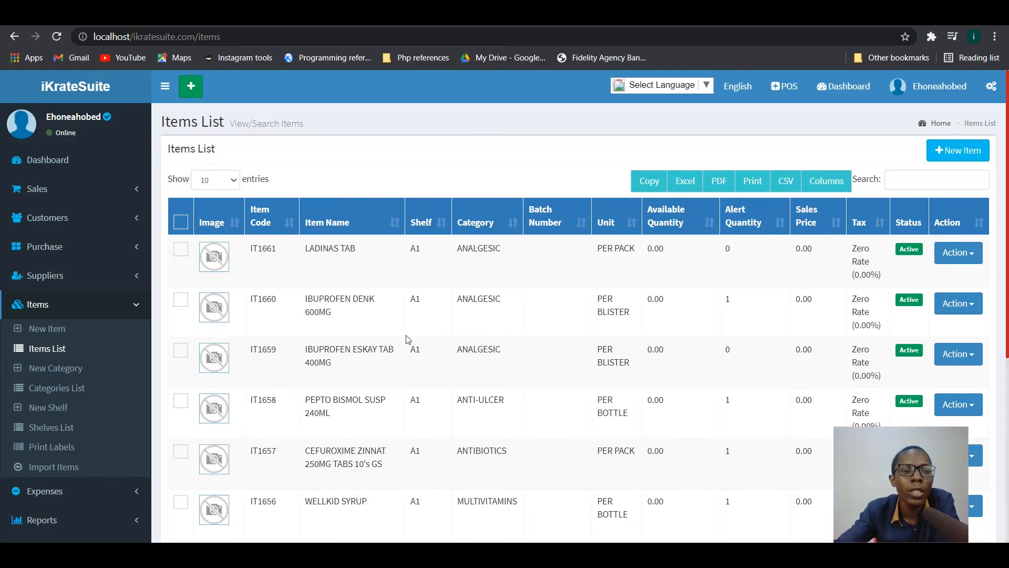
Open the blank new-item form and review its sections, from the item details and pricing to the opening stock adjustment records
click(50, 330)
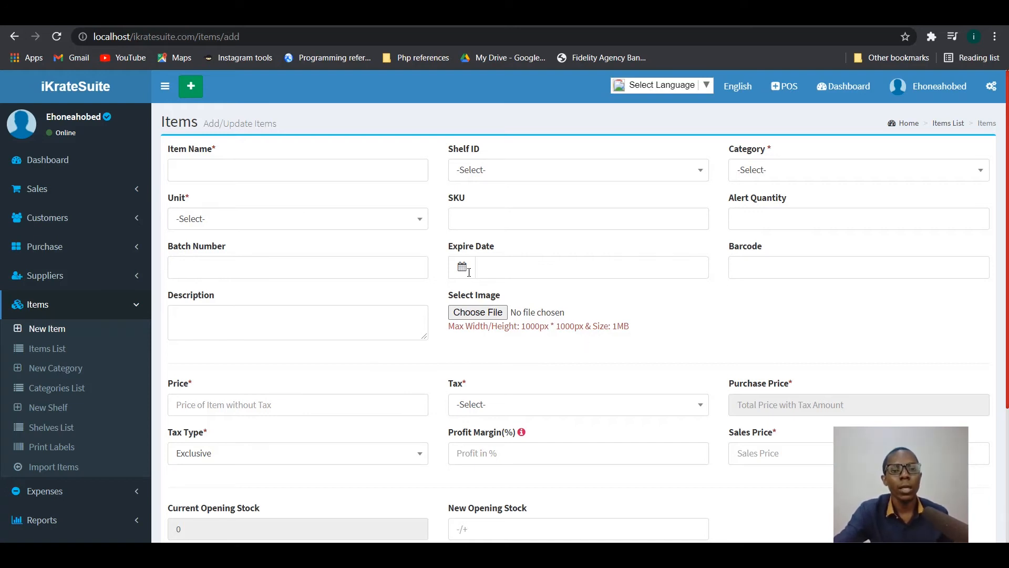
scroll(613, 364, down, 1)
scroll(614, 364, down, 2)
scroll(613, 364, down, 1)
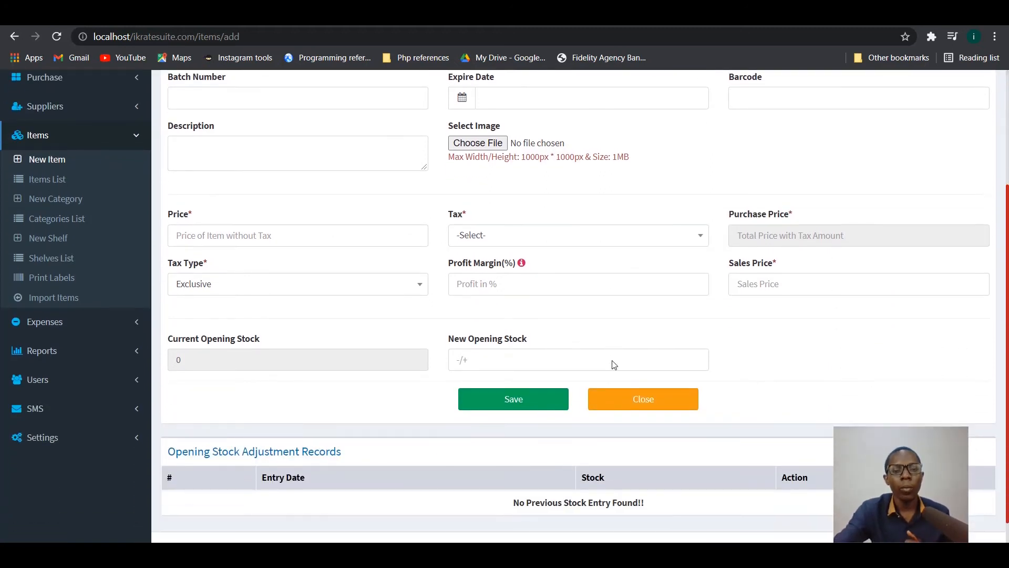
scroll(613, 364, up, 3)
scroll(613, 364, up, 1)
scroll(613, 364, down, 2)
scroll(613, 364, up, 2)
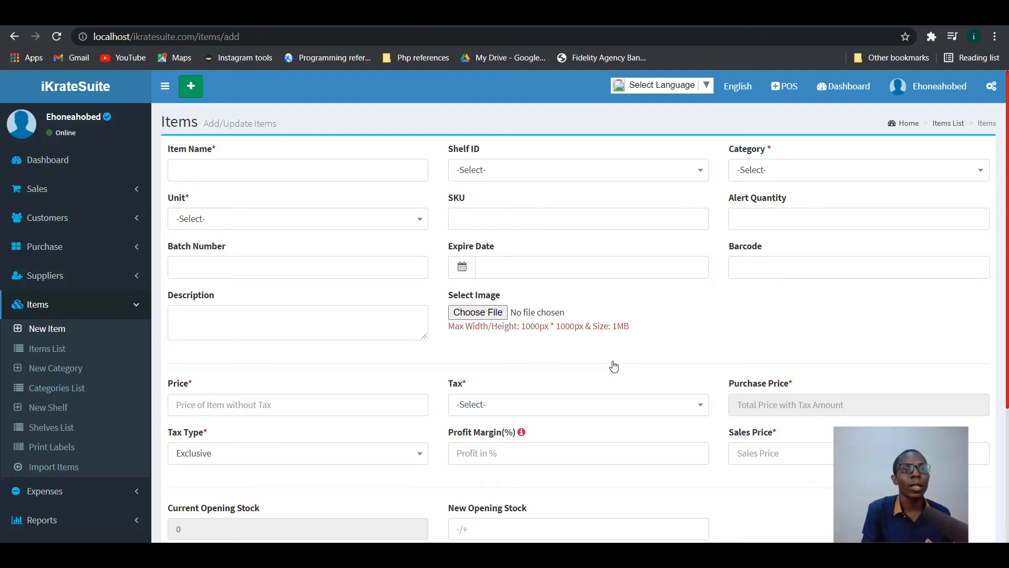
Inspect the new opening stock field and compare it with the other item and pricing fields on the form
scroll(614, 366, down, 3)
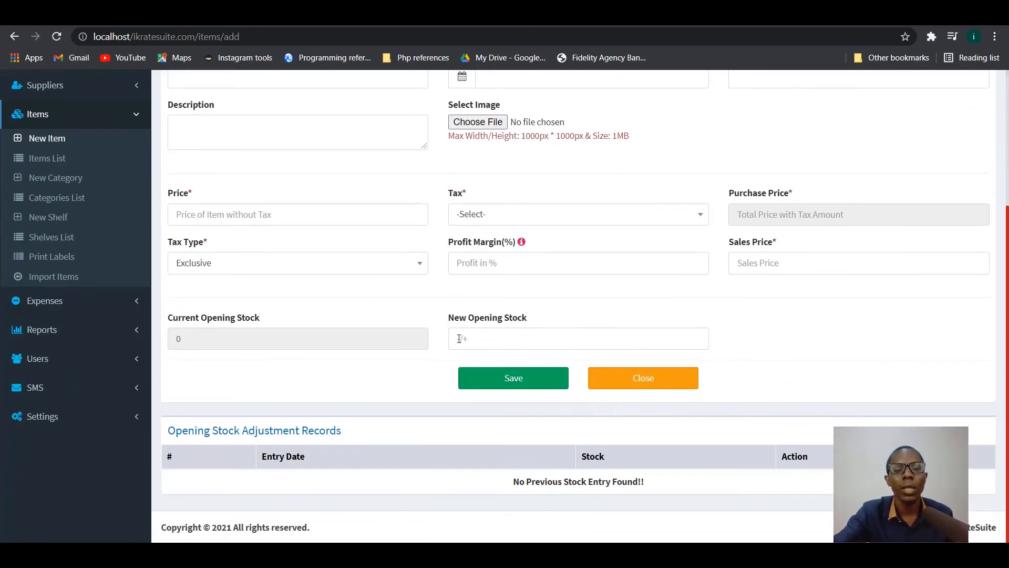
click(484, 337)
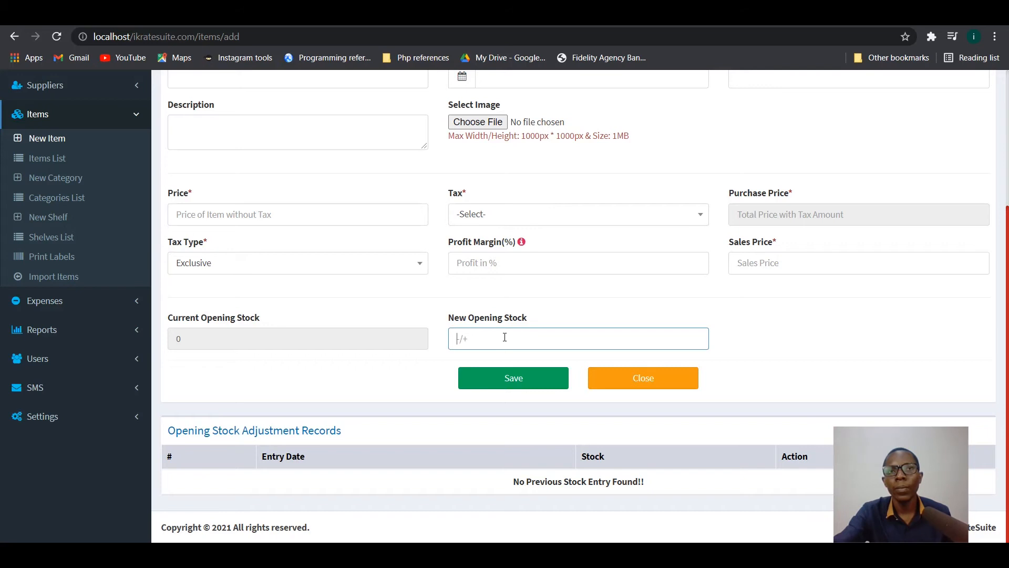
scroll(516, 334, up, 4)
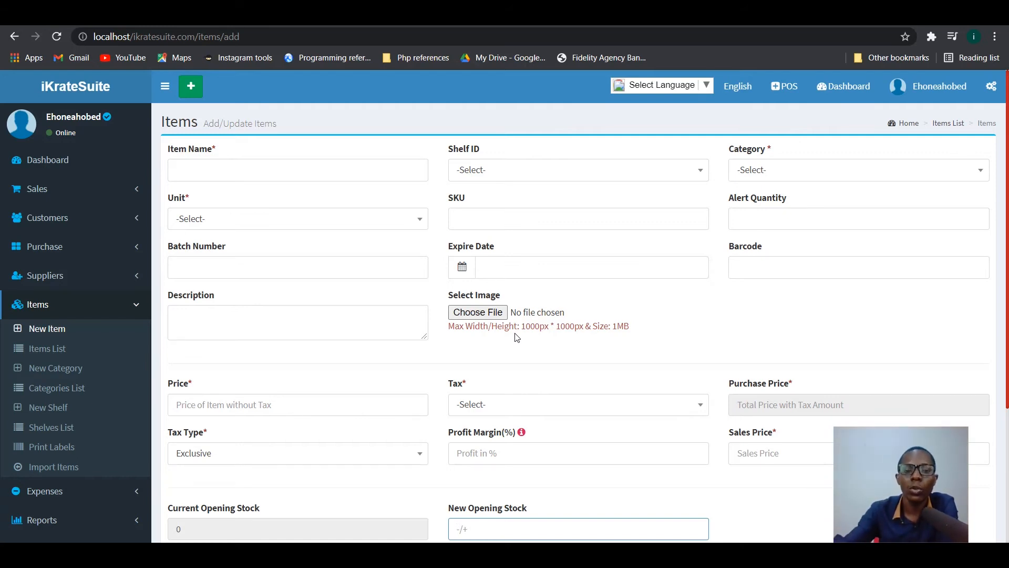
scroll(593, 509, down, 1)
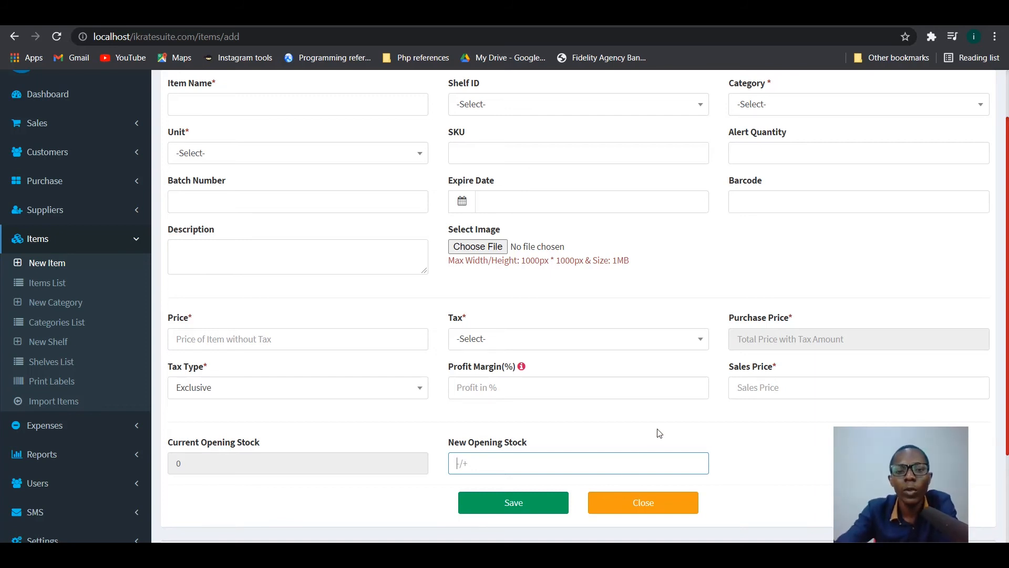
scroll(657, 431, up, 2)
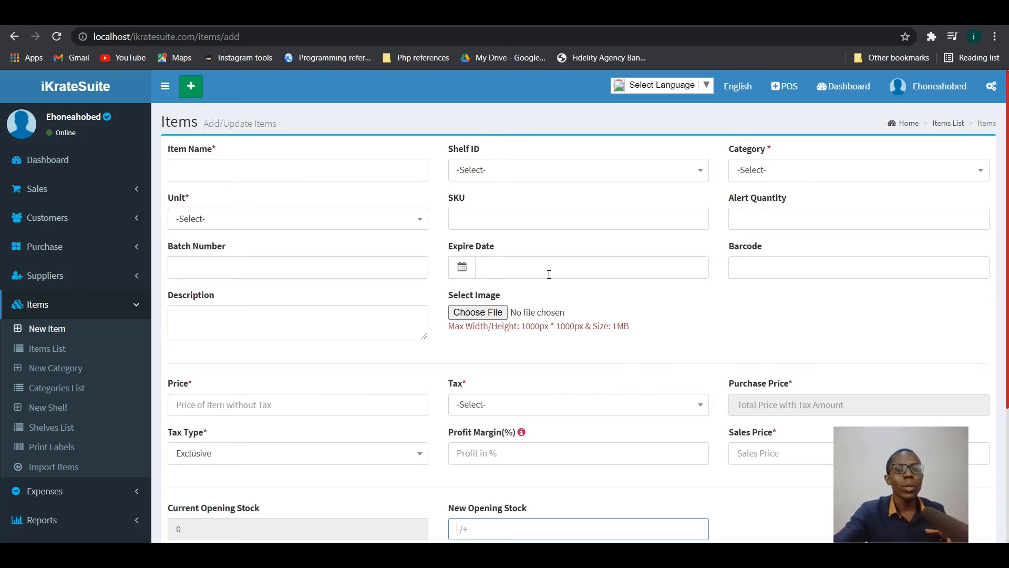
scroll(581, 444, down, 1)
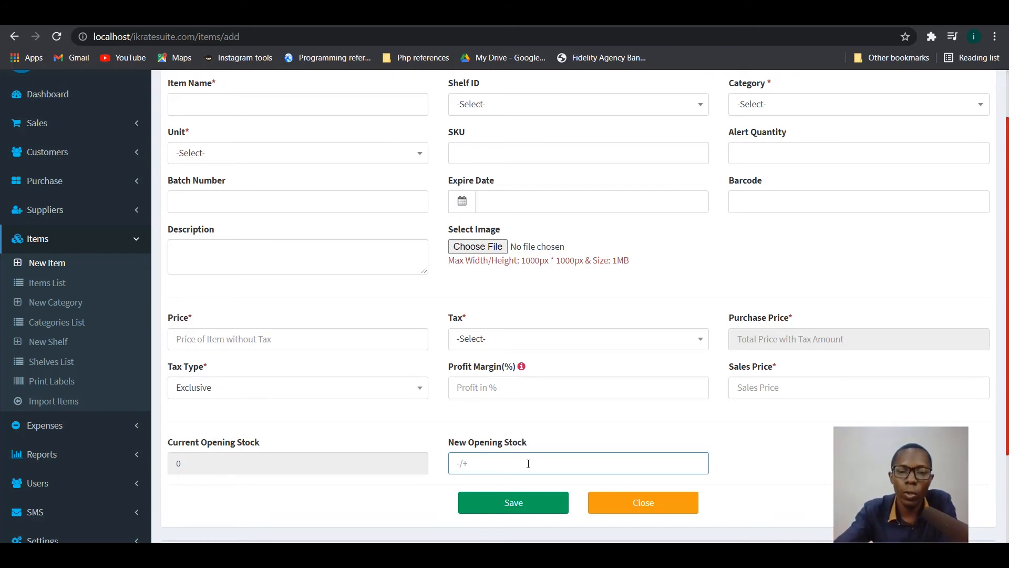
scroll(527, 464, up, 2)
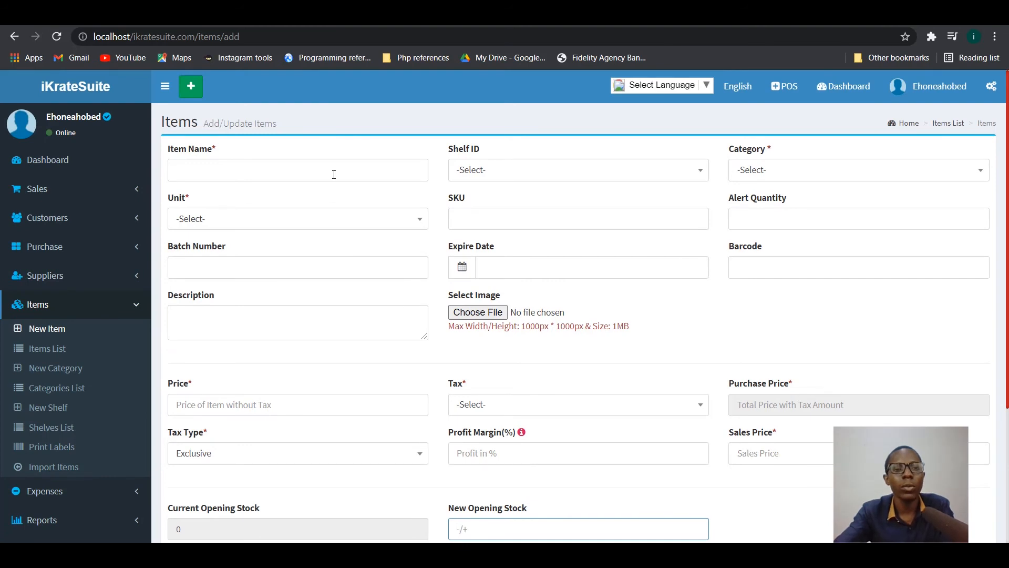
Inspect the item name field and view the shelves offered for the new item without choosing one
click(336, 172)
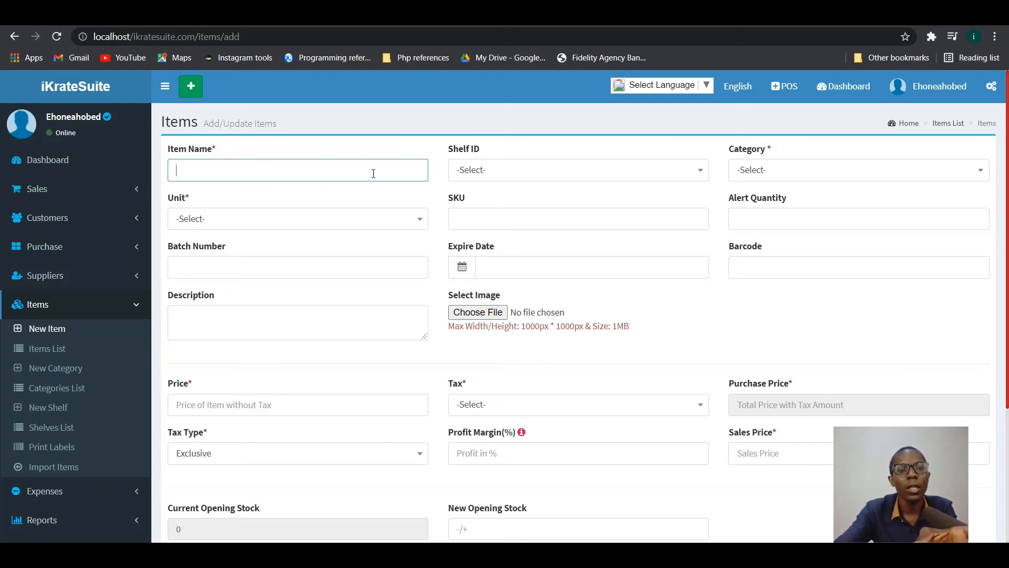
click(508, 171)
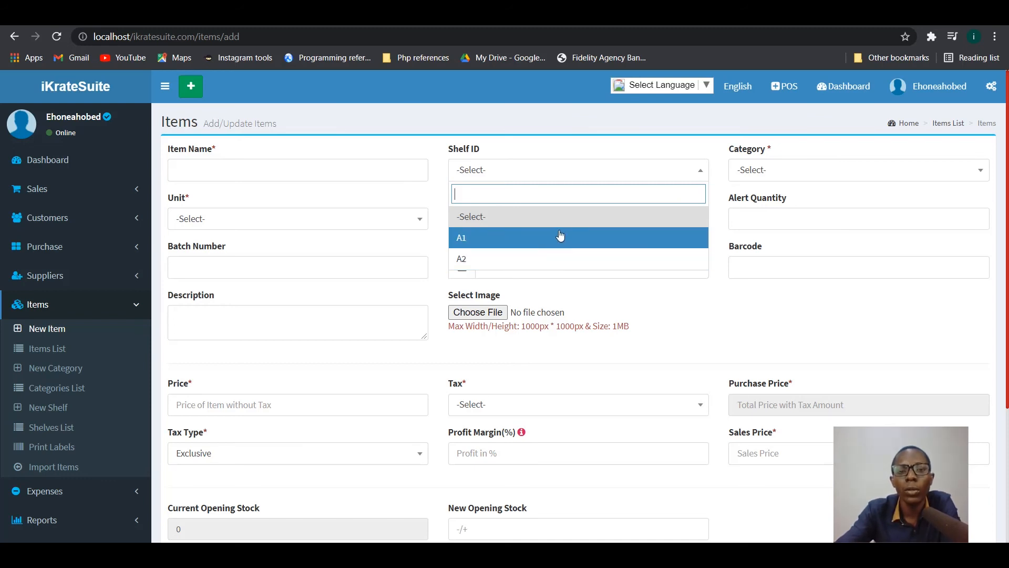
click(586, 172)
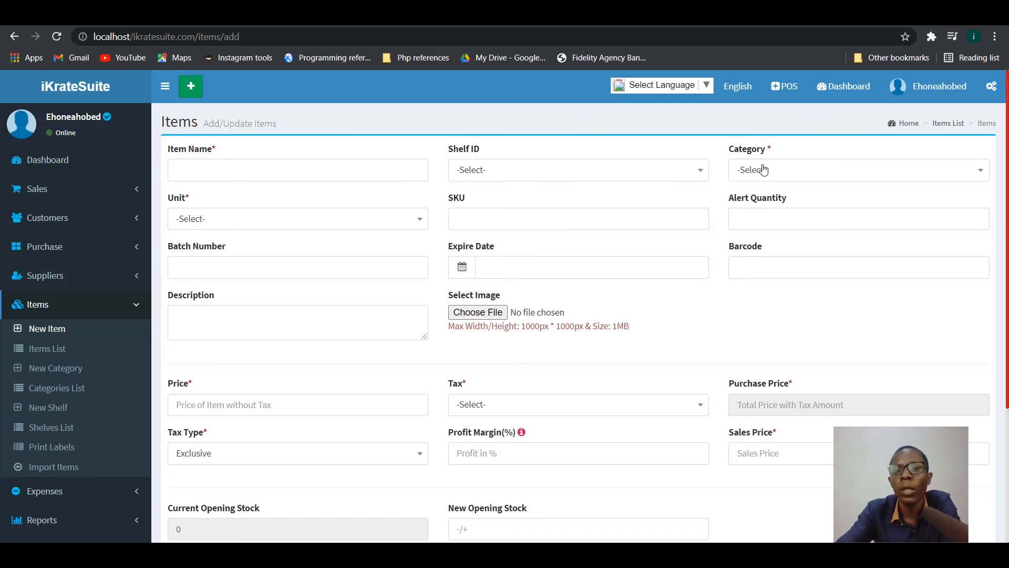
Set the new item's category to ANTIHYPERTENSIVE and its unit to PER SACHET
click(763, 170)
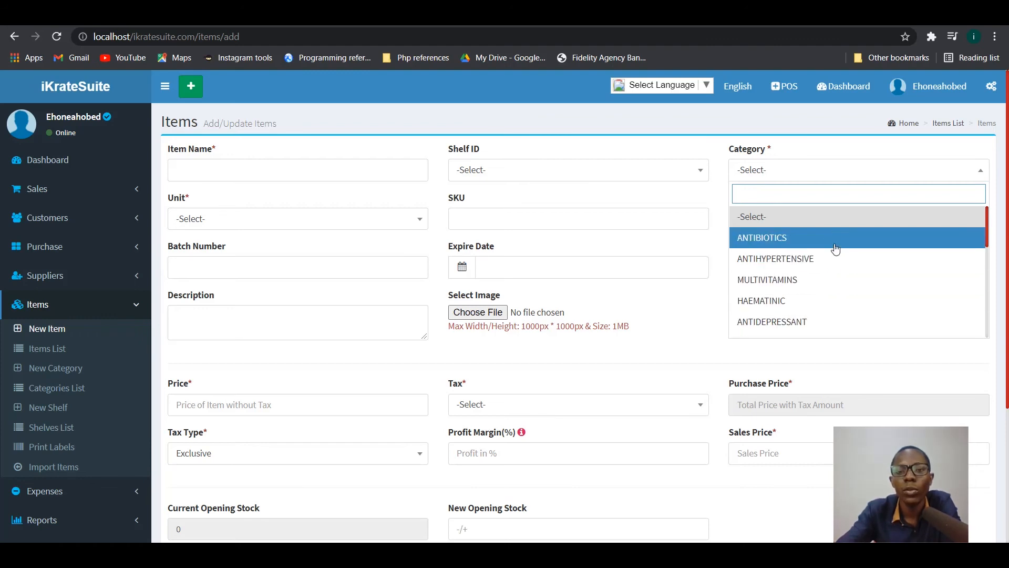
click(820, 256)
click(262, 220)
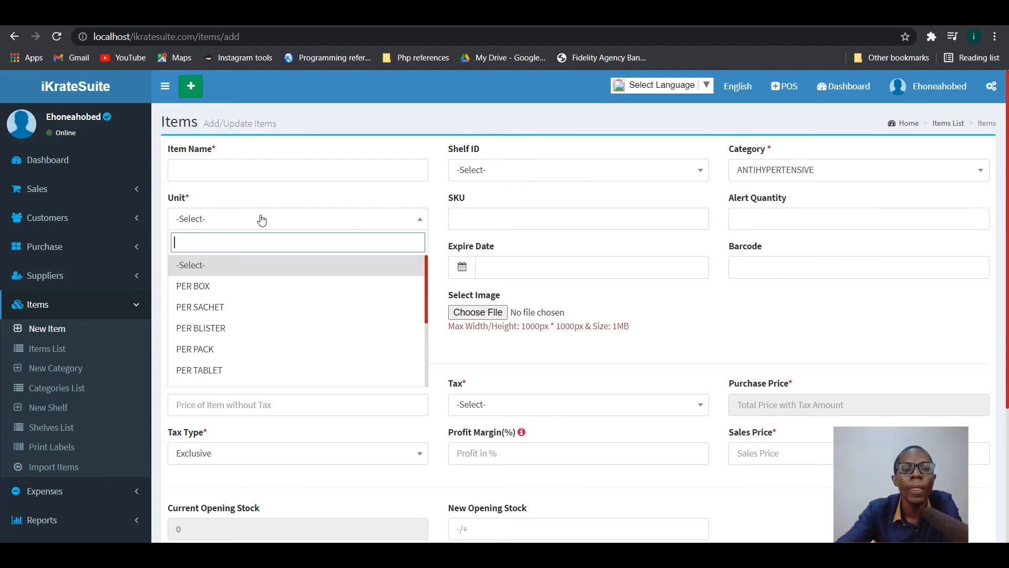
click(279, 310)
Inspect the SKU, alert quantity, batch number, expire date, barcode, description and image selection fields, leaving them empty
click(499, 219)
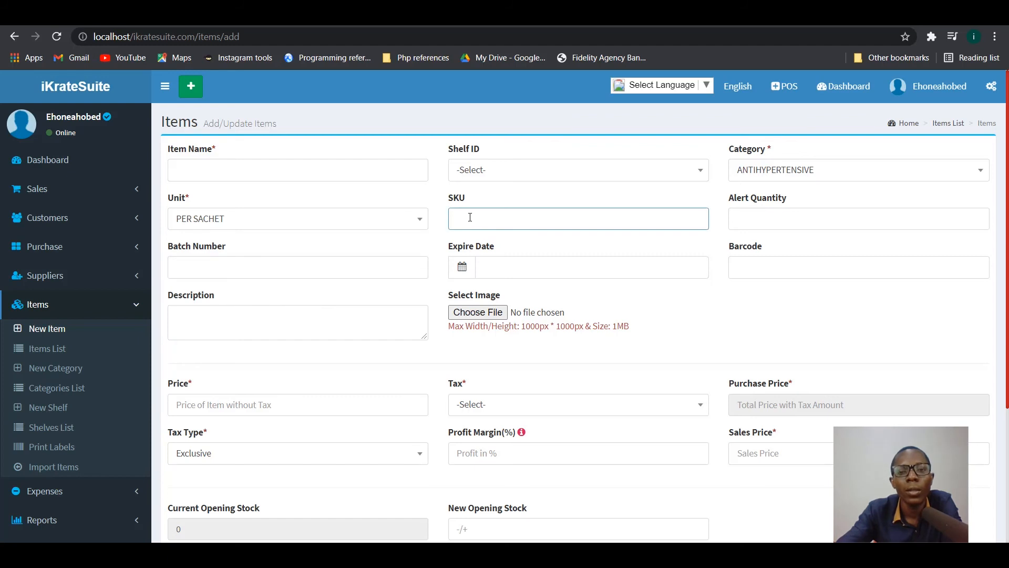
click(790, 210)
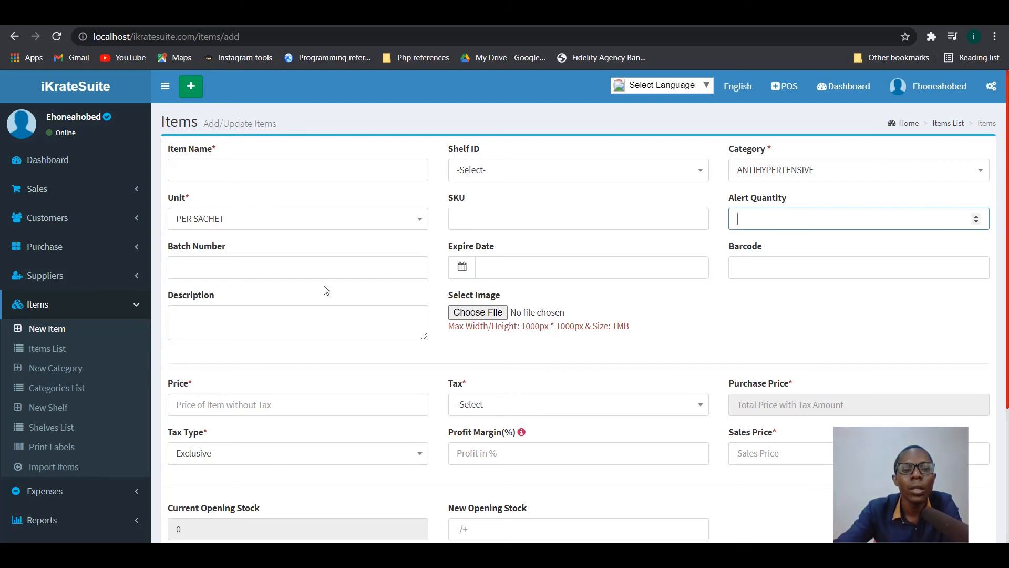
click(314, 265)
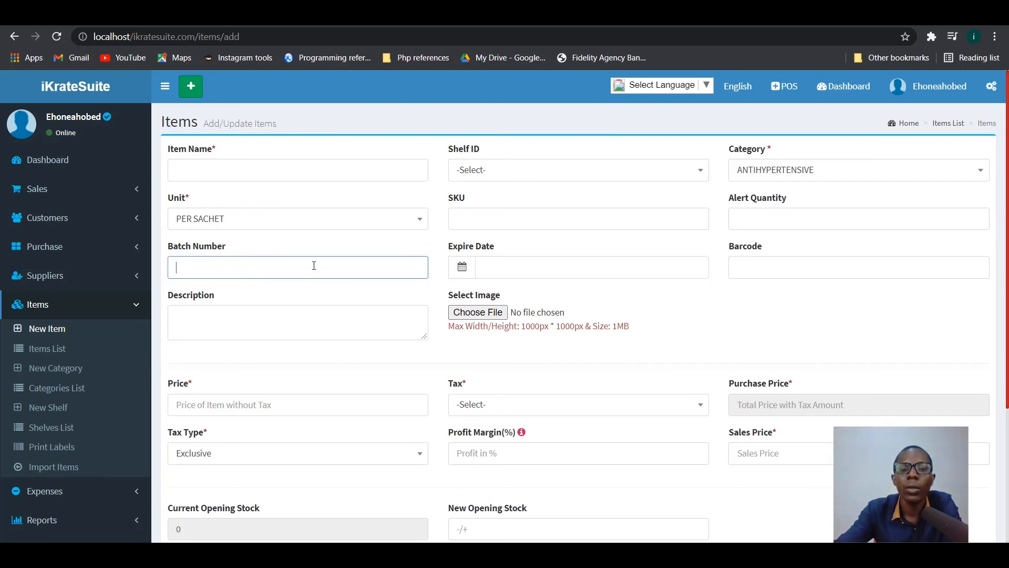
click(509, 266)
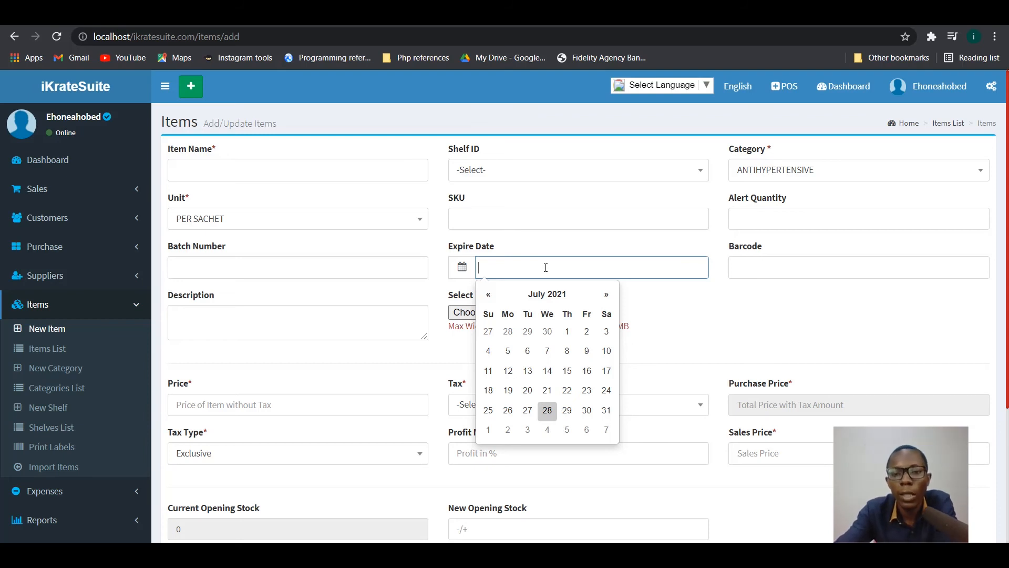
click(743, 262)
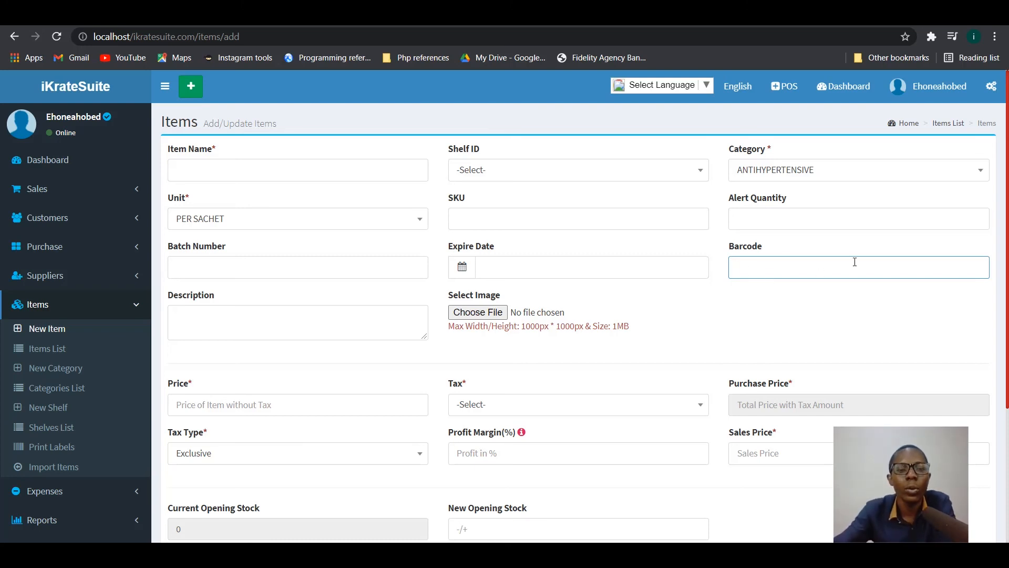
click(320, 326)
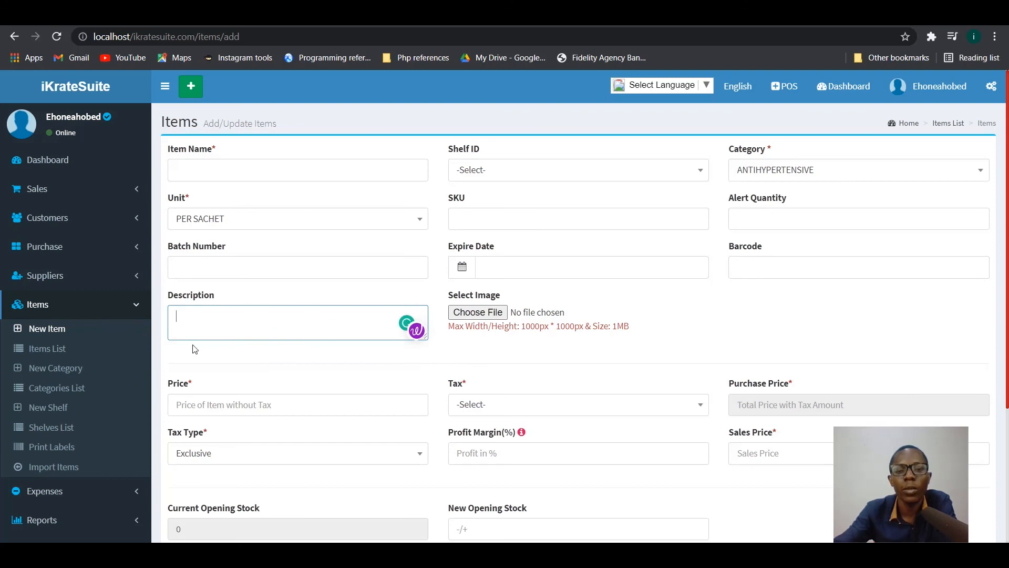
click(485, 314)
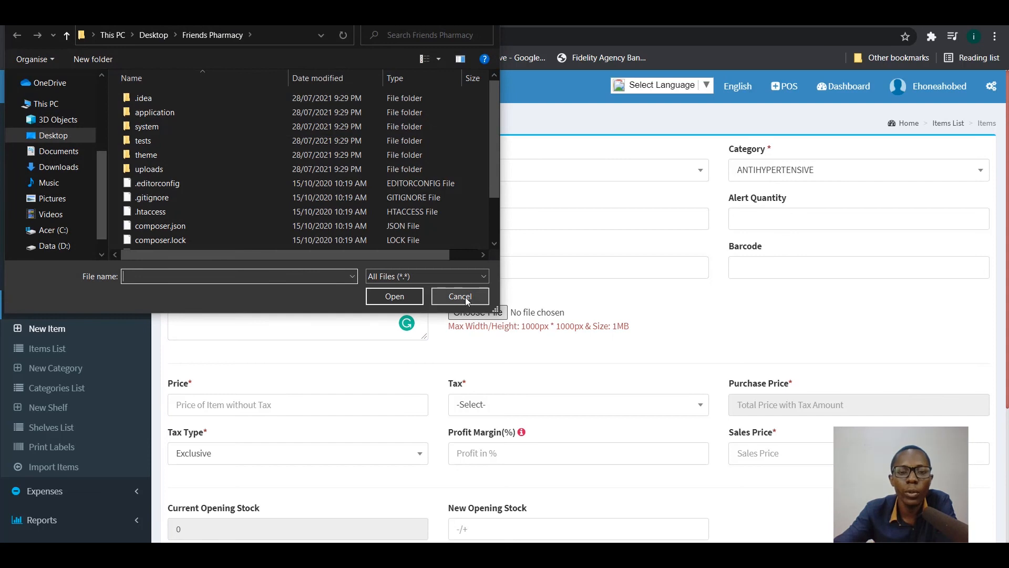
click(465, 298)
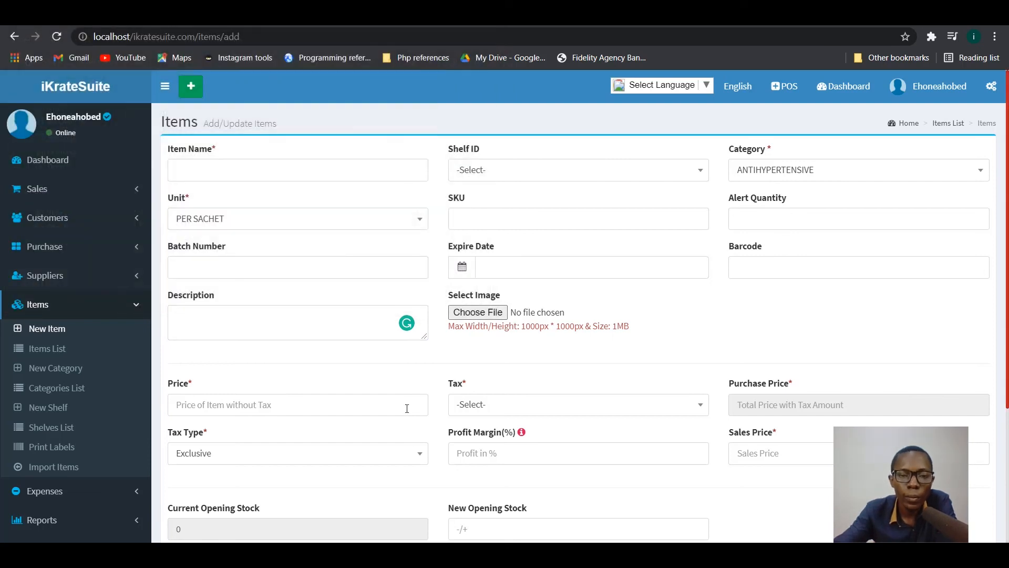
Inspect the price field and set the new item's tax to Zero Rate(0.00%)
scroll(409, 407, down, 2)
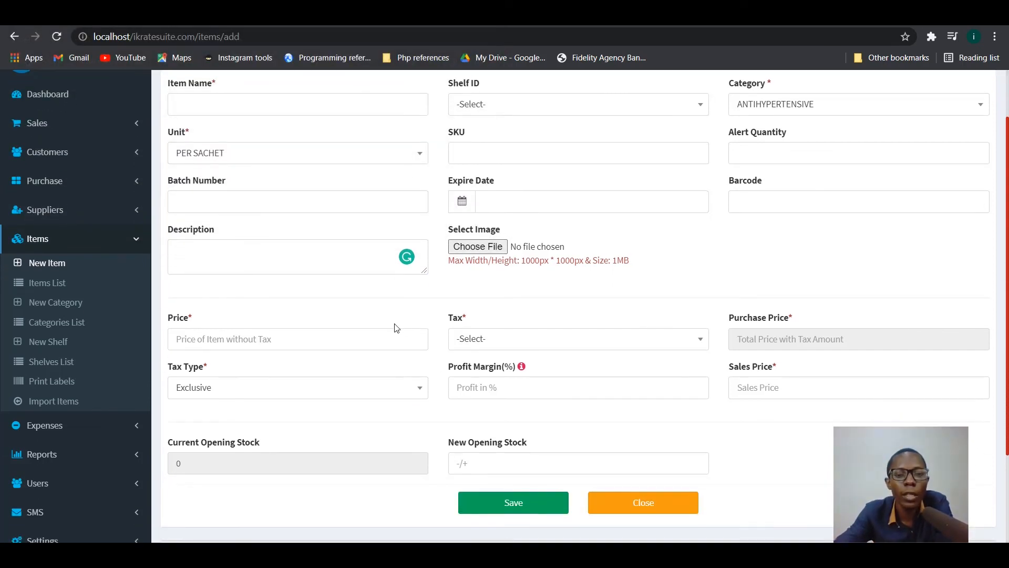
click(382, 345)
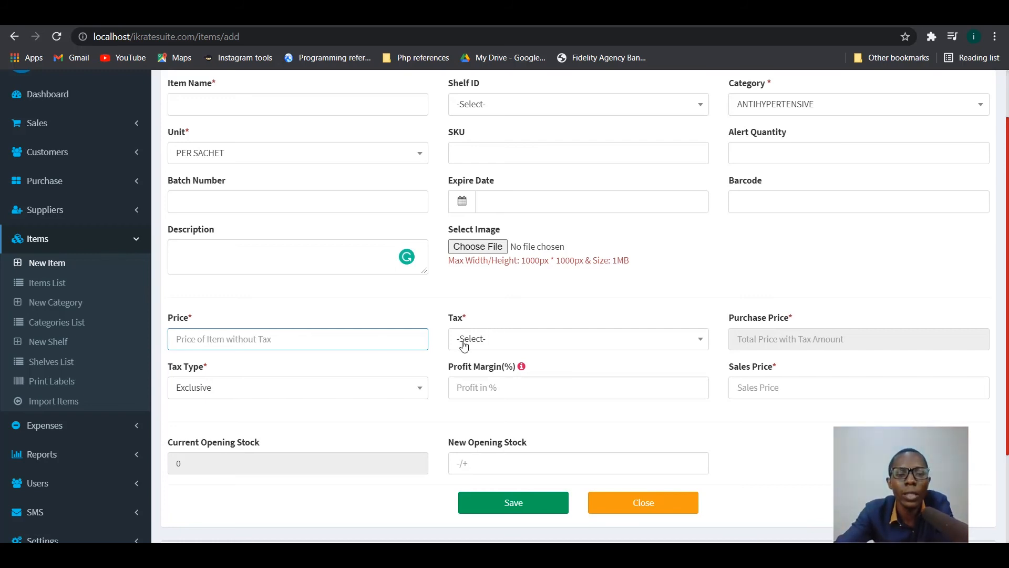
click(487, 339)
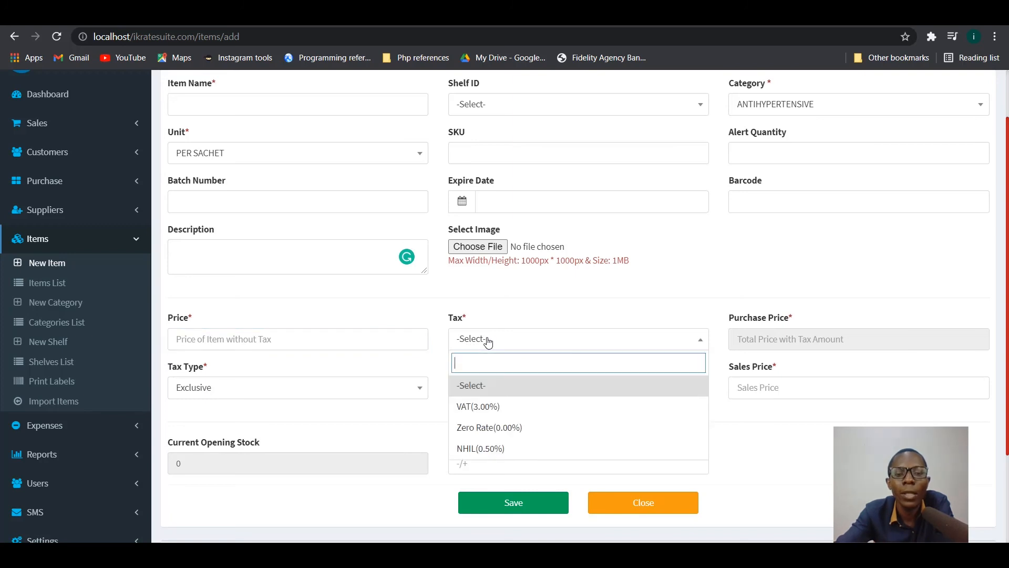
click(560, 435)
click(522, 342)
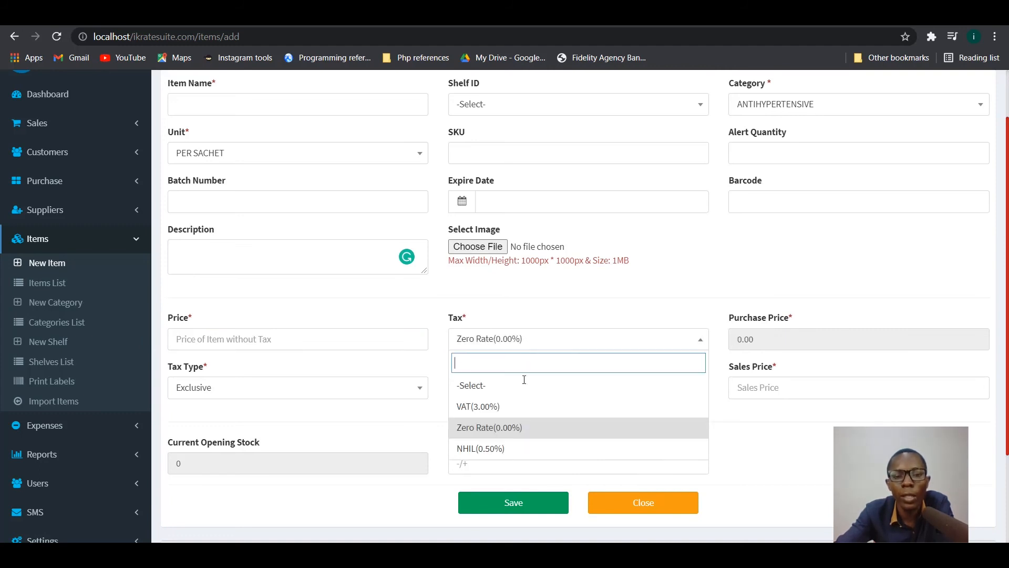
click(532, 341)
View the lists offered under Settings to locate the Tax List, without opening any of them
scroll(82, 494, down, 3)
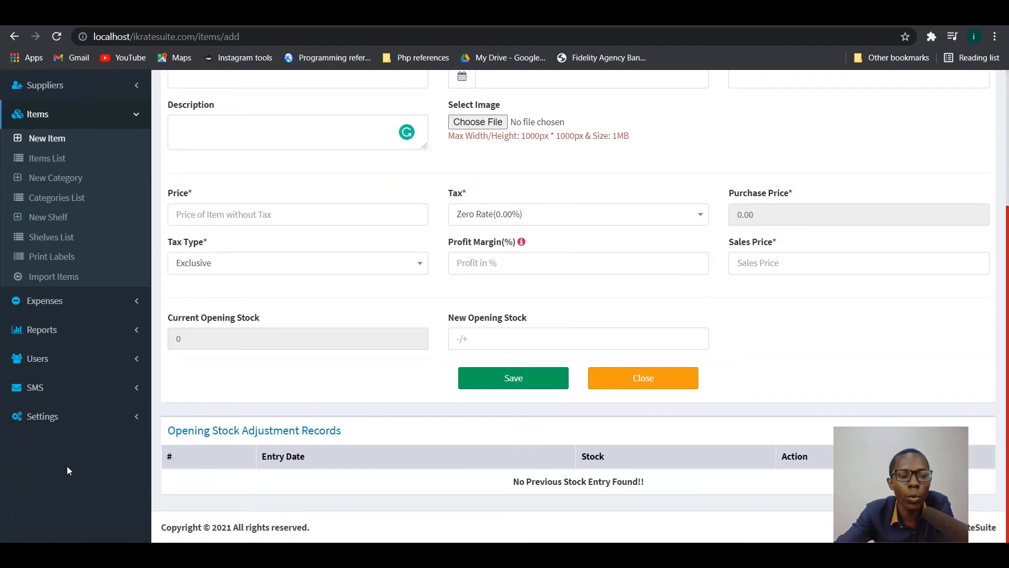
click(121, 420)
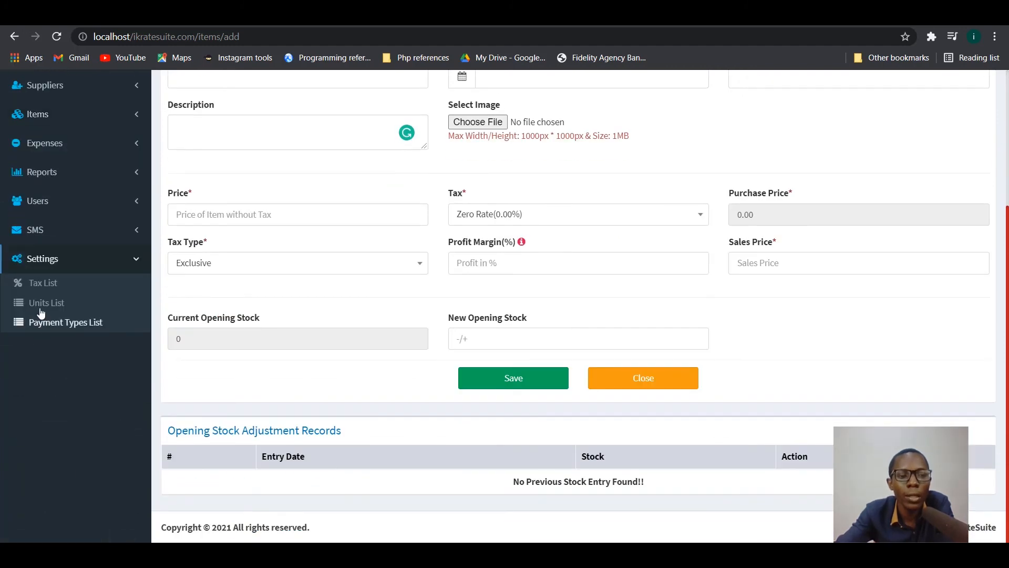
click(90, 266)
scroll(475, 272, up, 5)
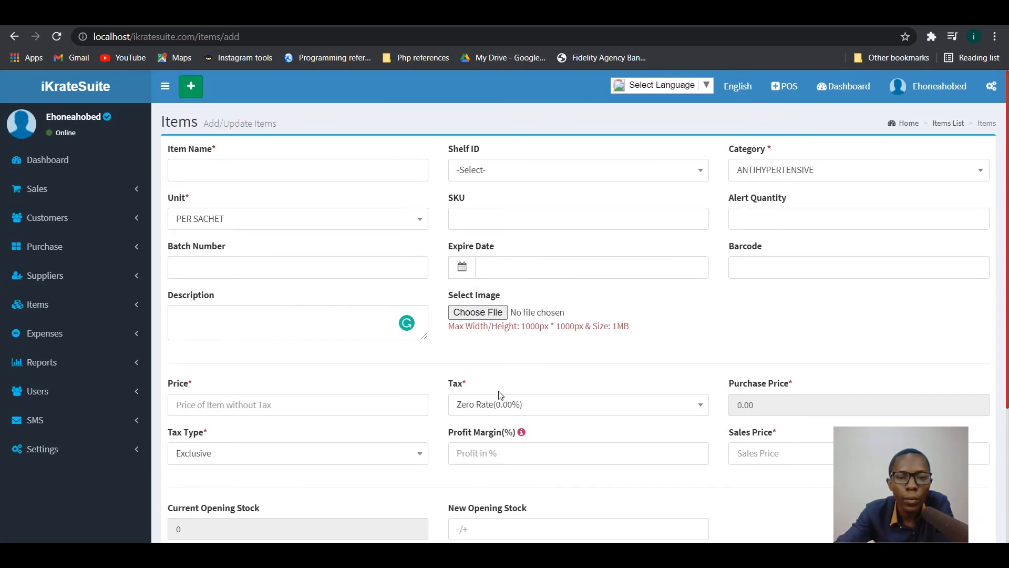
Keep the tax at Zero Rate(0.00%), inspect the purchase price field and set the item's price without tax to 45
click(579, 408)
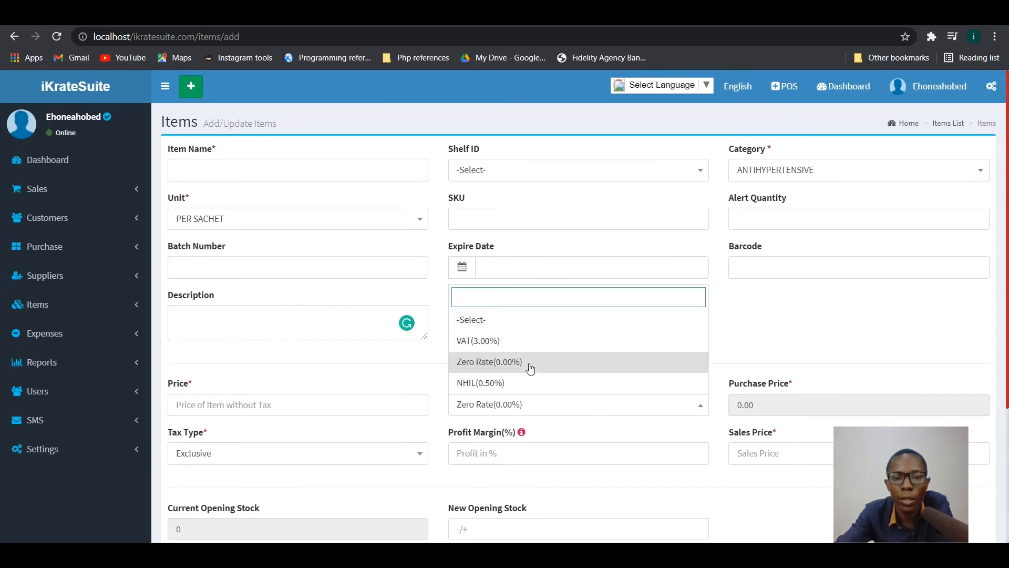
click(531, 368)
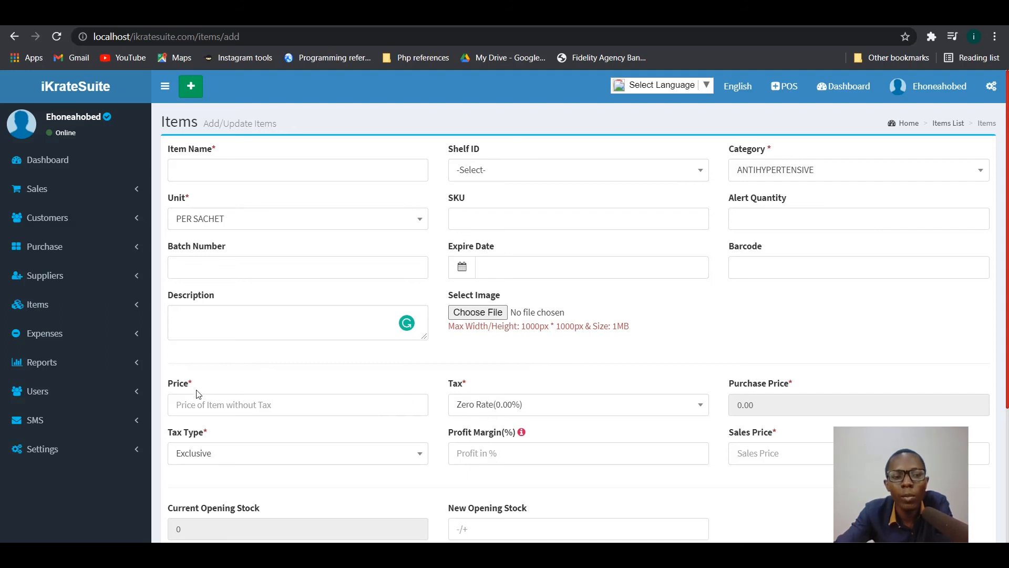
click(205, 405)
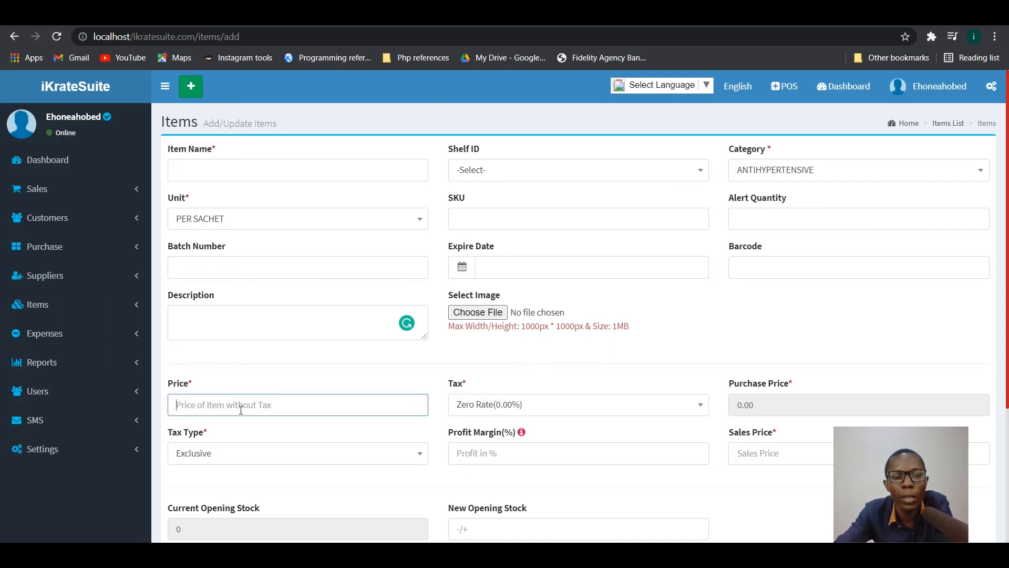
click(770, 409)
drag(768, 408, 735, 408)
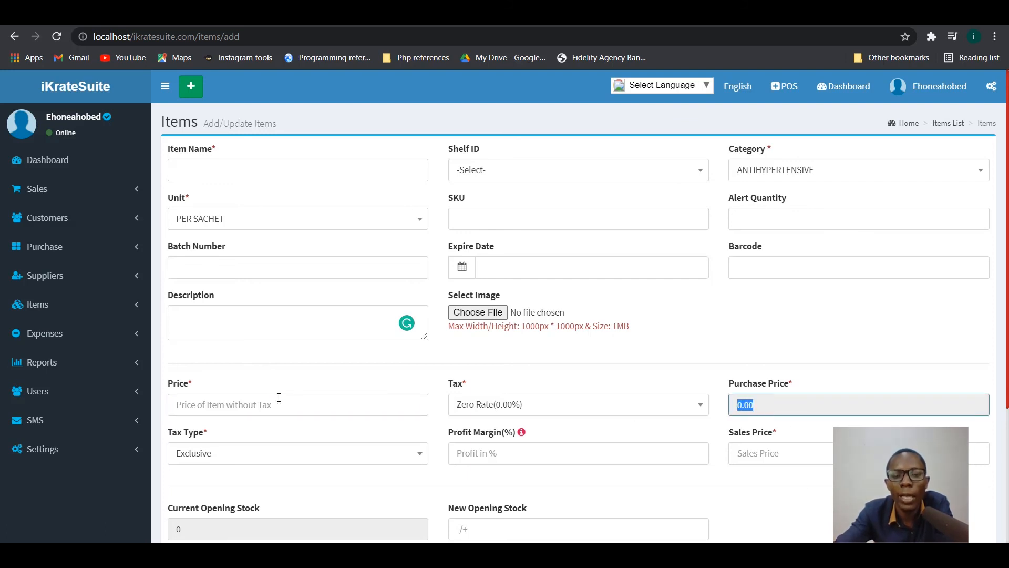
click(235, 405)
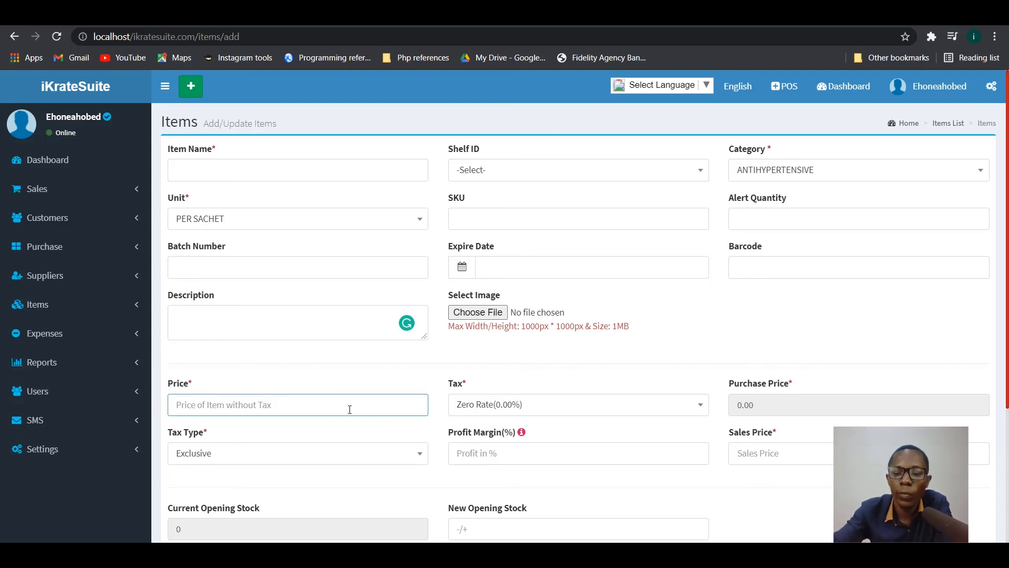
text(45)
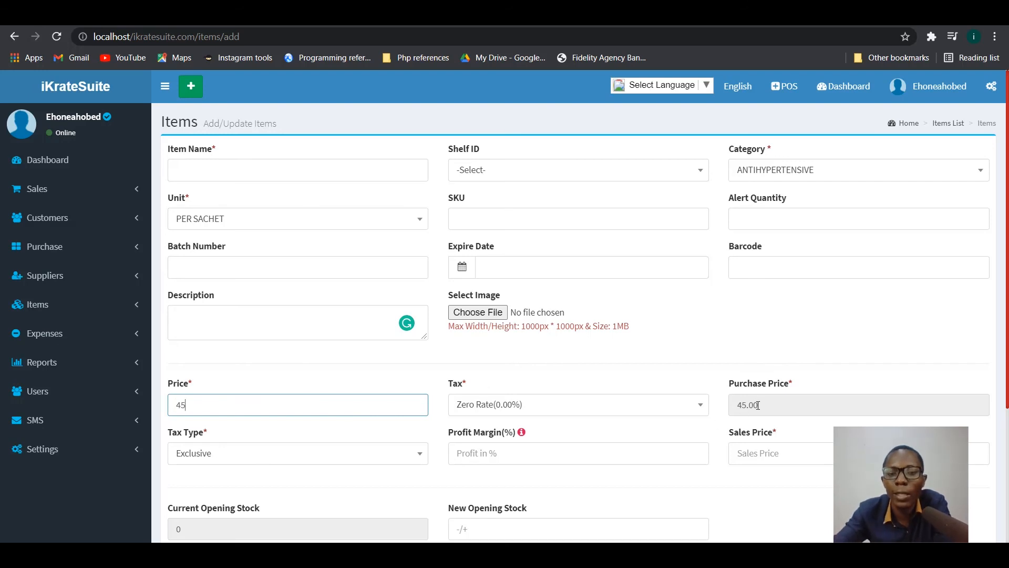
Try VAT(3.00%) as the item's tax to compare the purchase price, and return it to Zero Rate(0.00%)
click(545, 406)
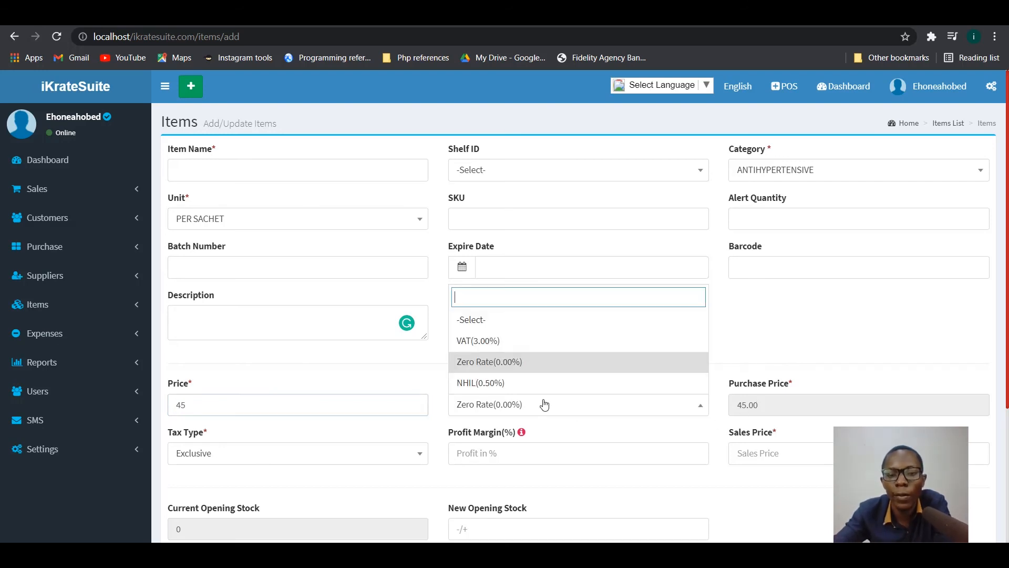
click(514, 343)
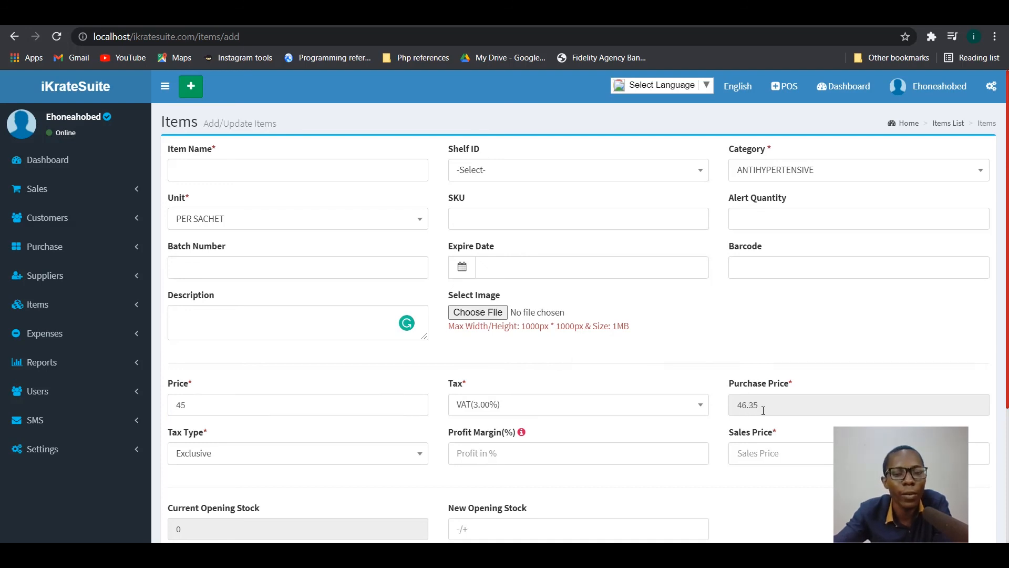
click(526, 406)
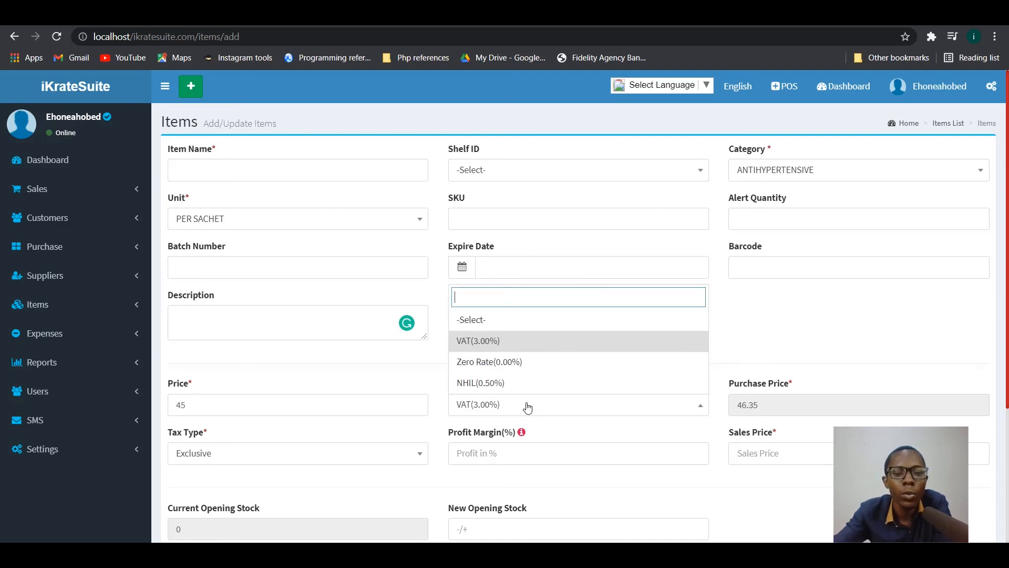
click(506, 362)
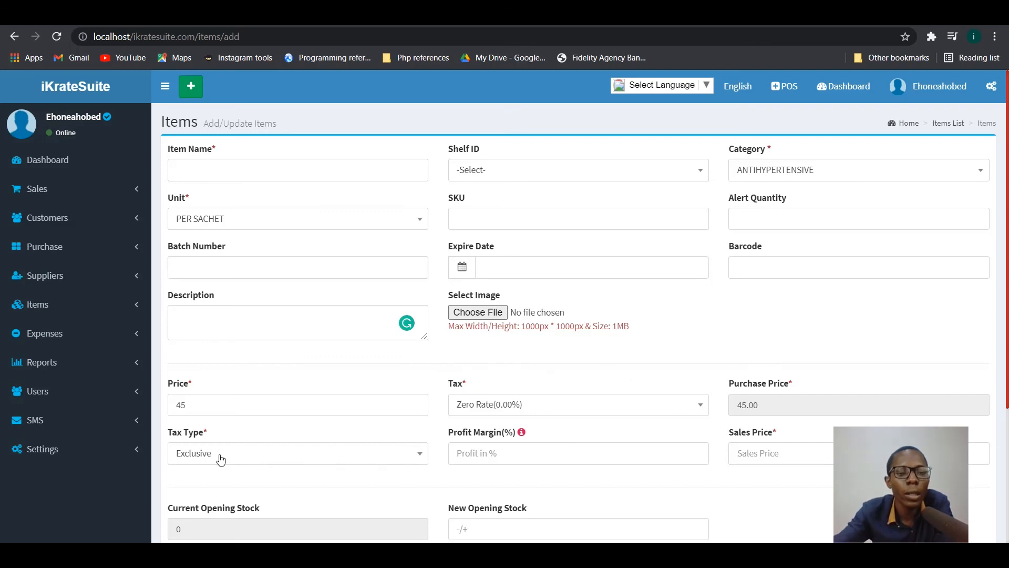
Keep the tax type as Exclusive and set the profit margin to 35 percent to calculate the sales price
click(198, 454)
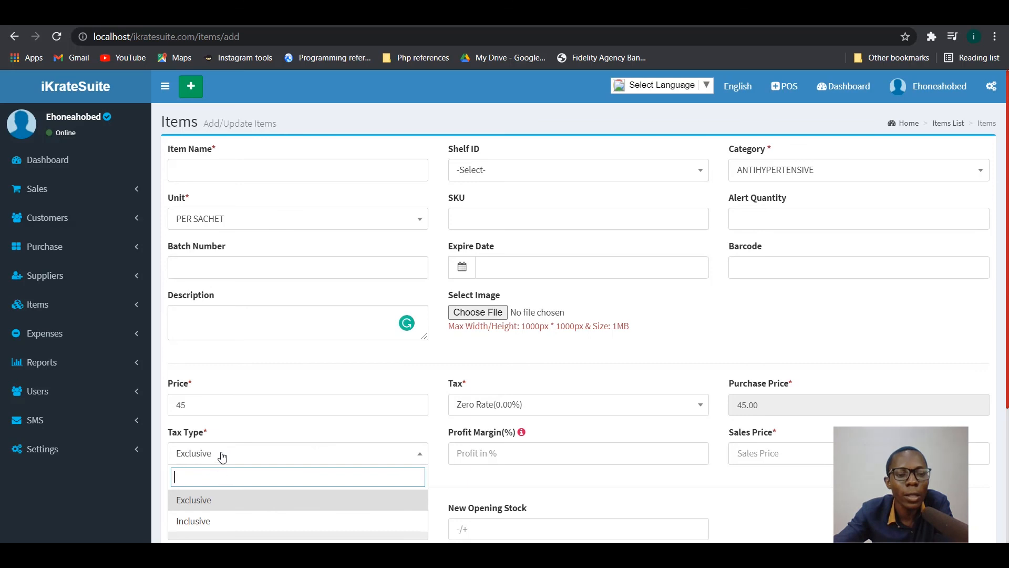
click(251, 500)
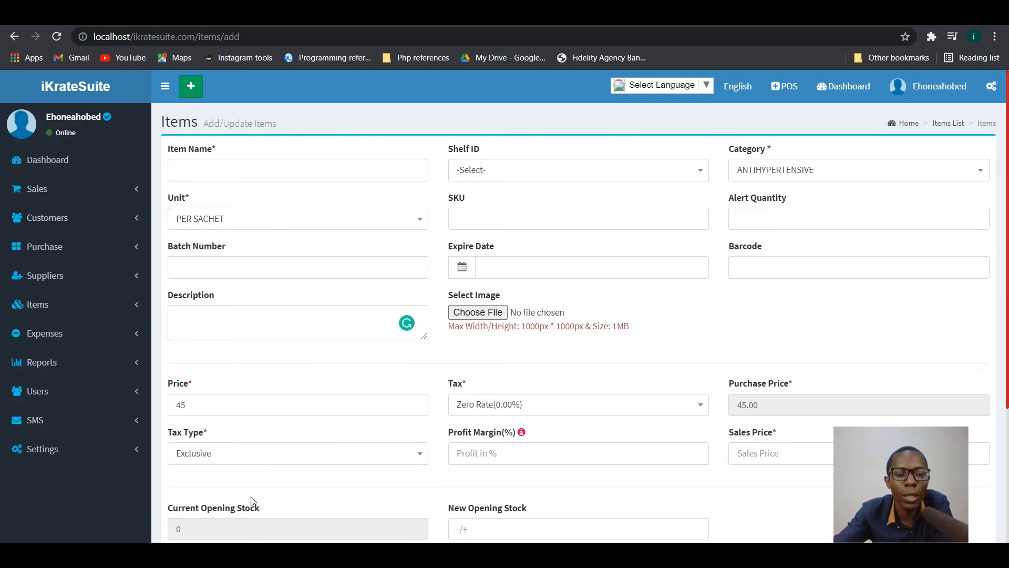
click(501, 454)
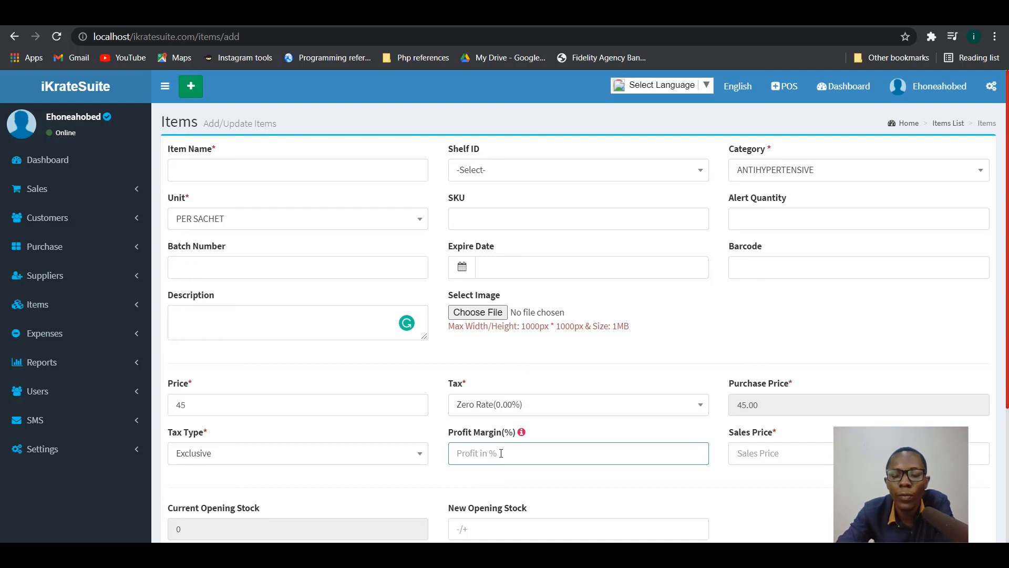
text(35)
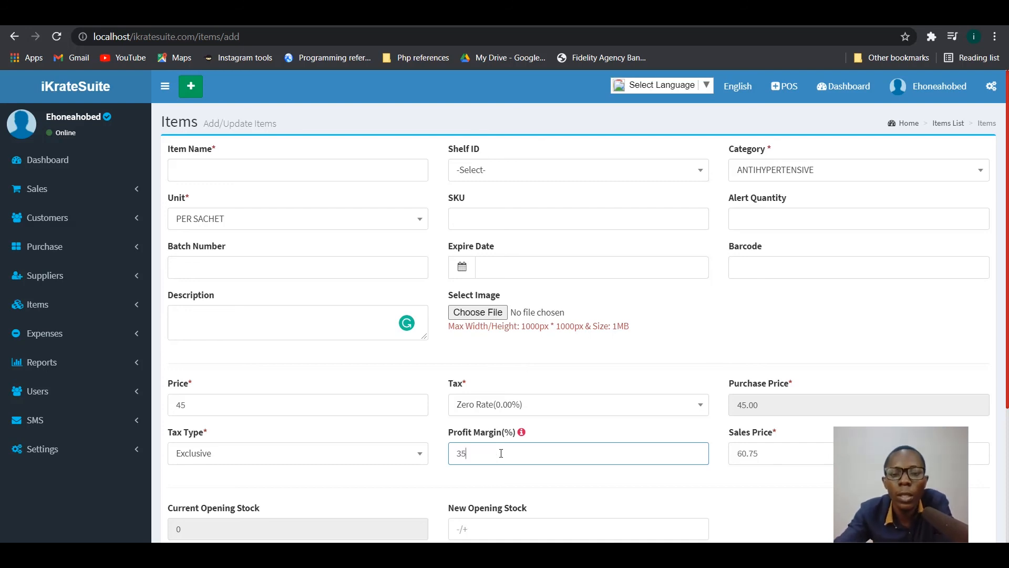
key(Tab)
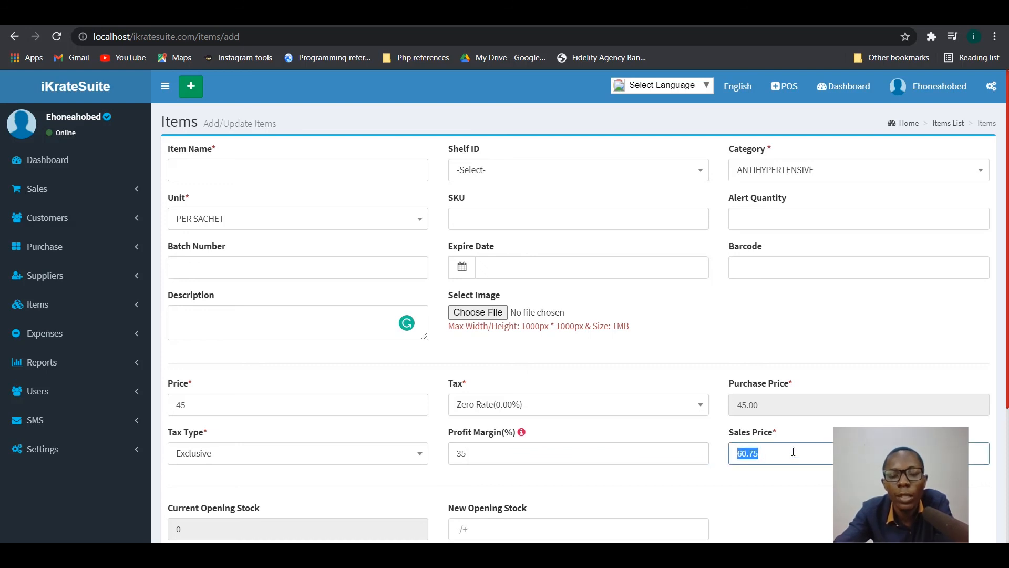
click(831, 491)
Review the pricing fields, the new opening stock field and the Items submenu entries without saving the new item
scroll(768, 500, down, 3)
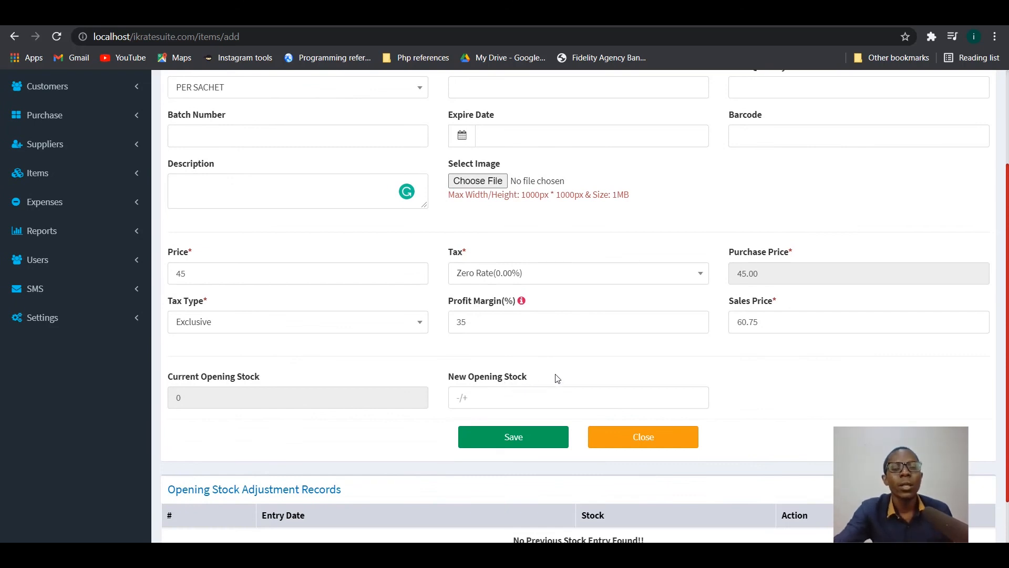
scroll(557, 378, up, 1)
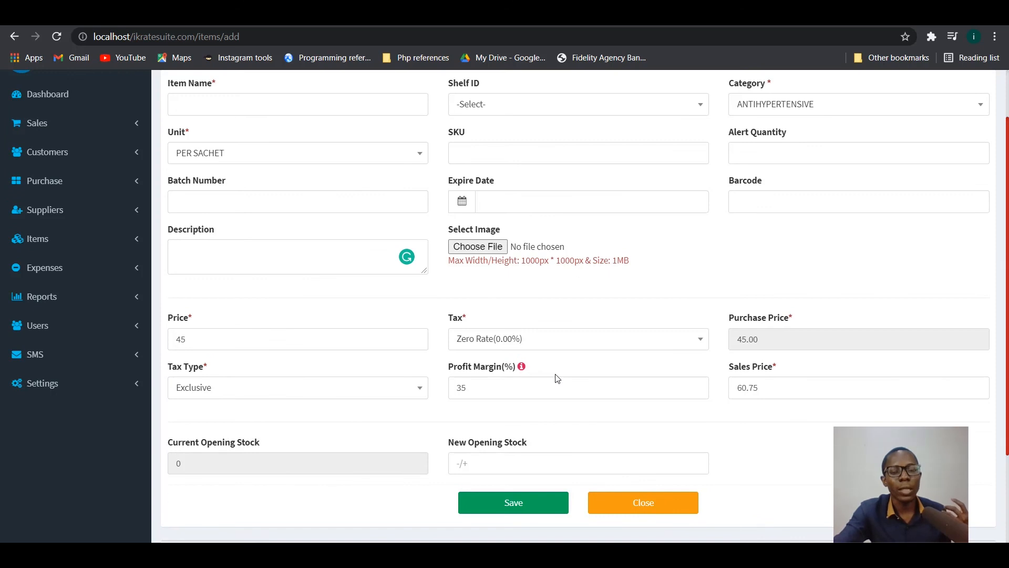
scroll(559, 377, down, 2)
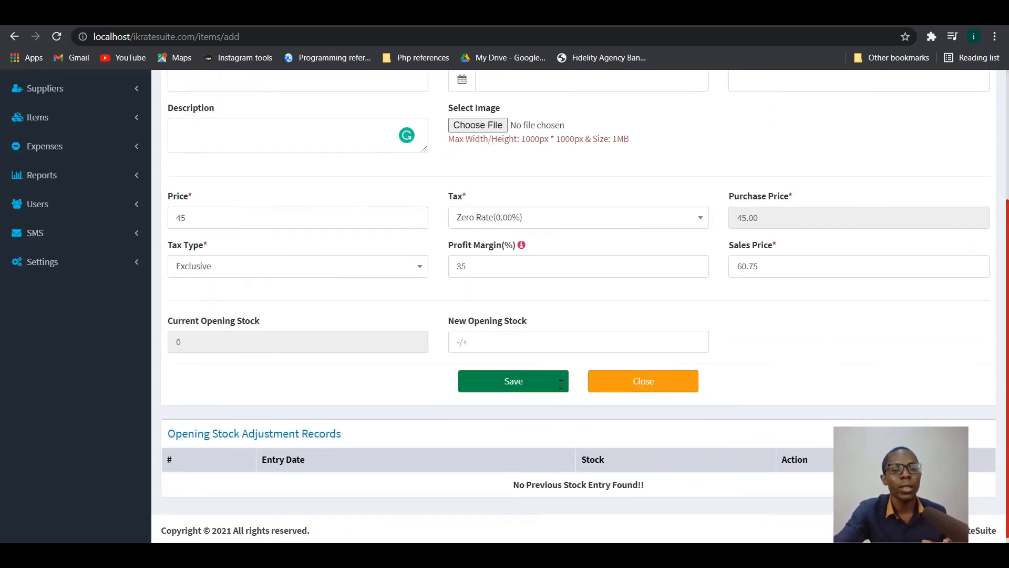
click(506, 339)
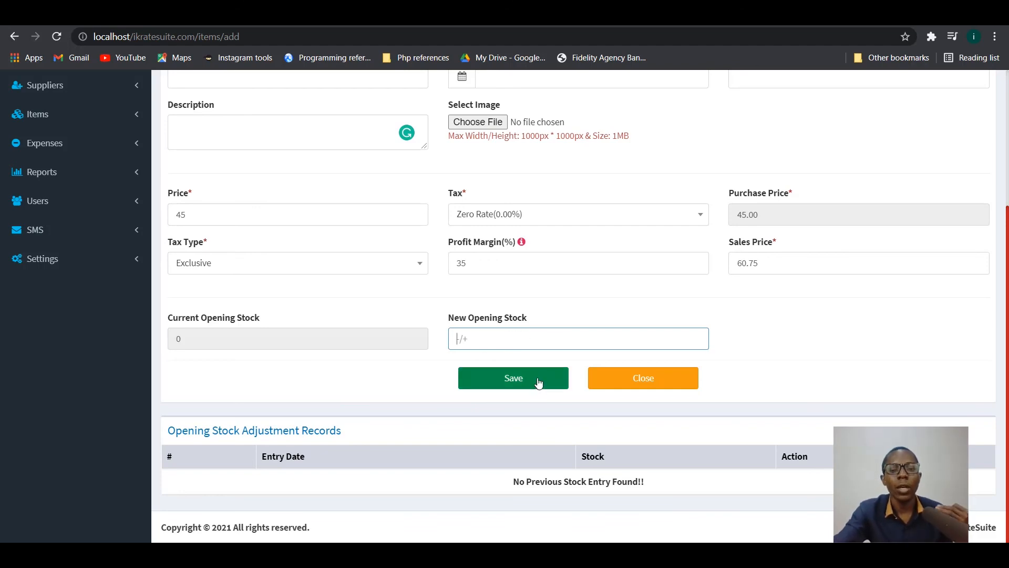
scroll(550, 341, up, 4)
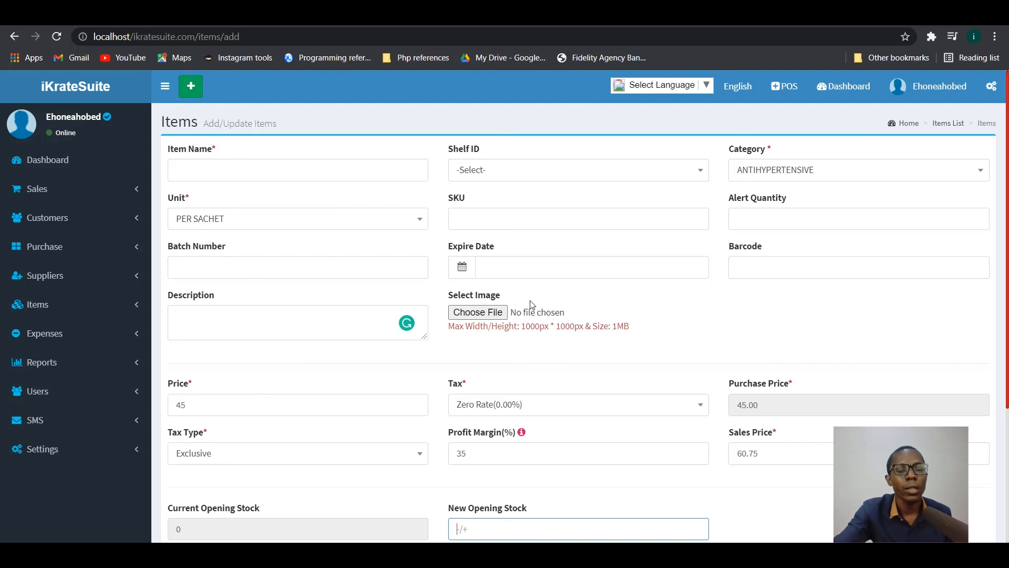
scroll(637, 320, down, 4)
scroll(516, 255, up, 4)
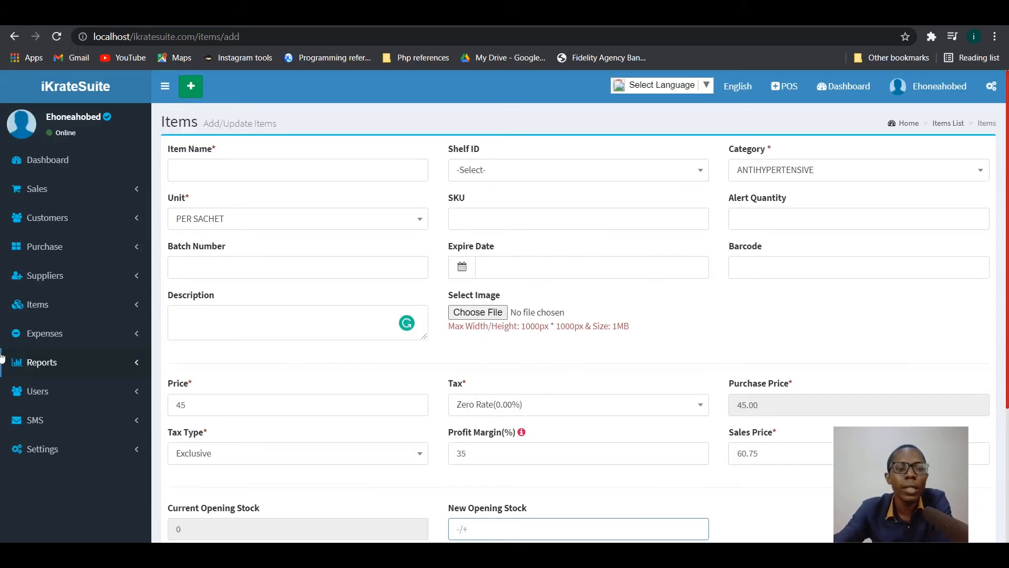
click(66, 311)
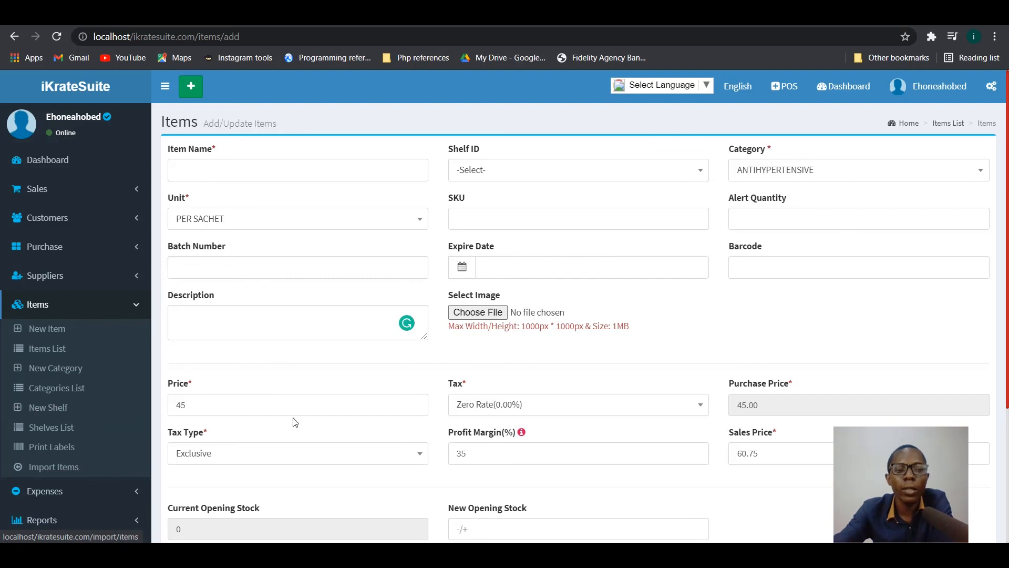
scroll(568, 303, down, 3)
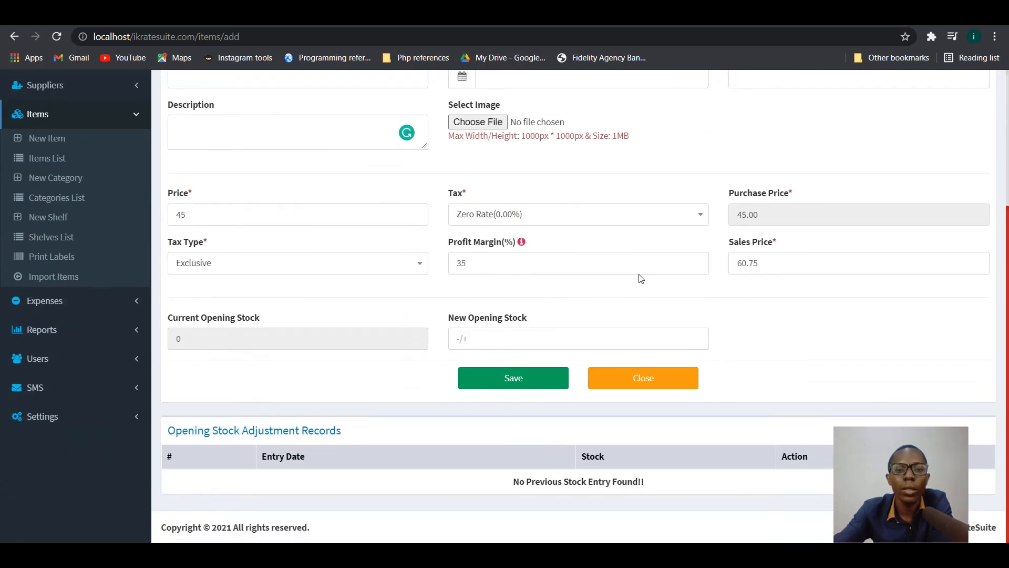
scroll(640, 275, up, 4)
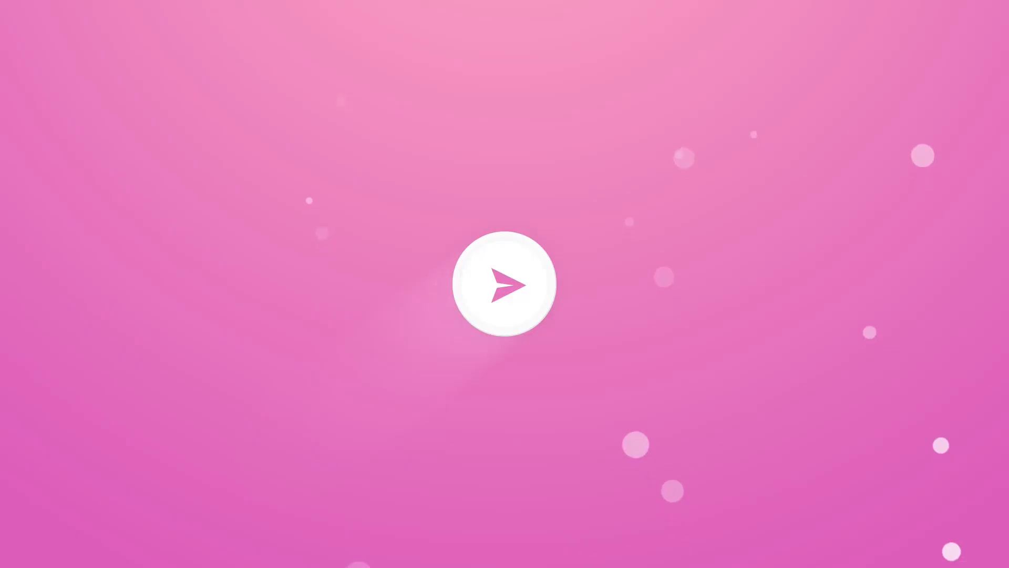